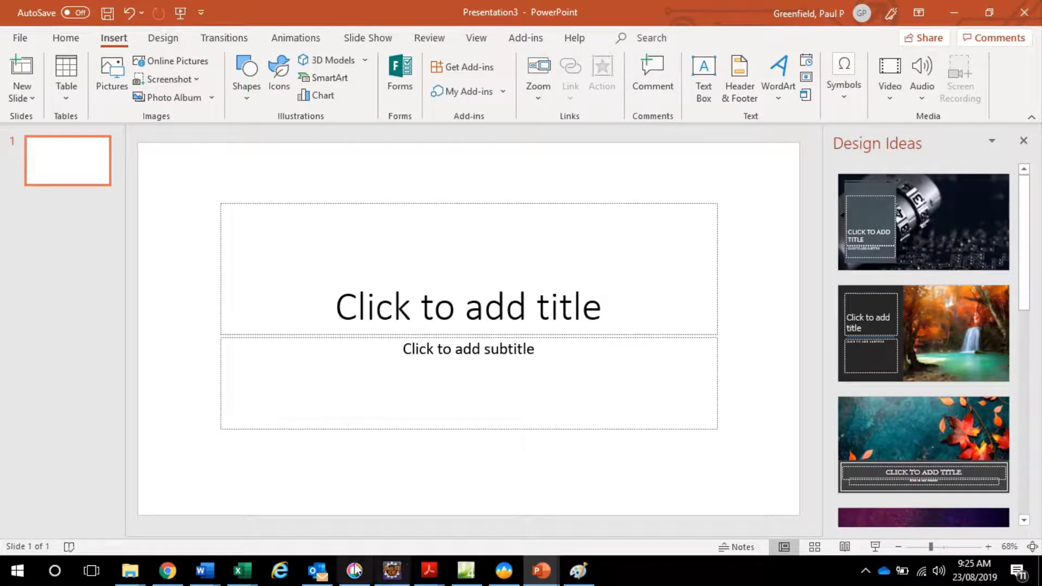
# Bring up the Windows task switcher over the blank PowerPoint presentation with Alt+Tab.
pyautogui.hotkey('alt', 'Tab')
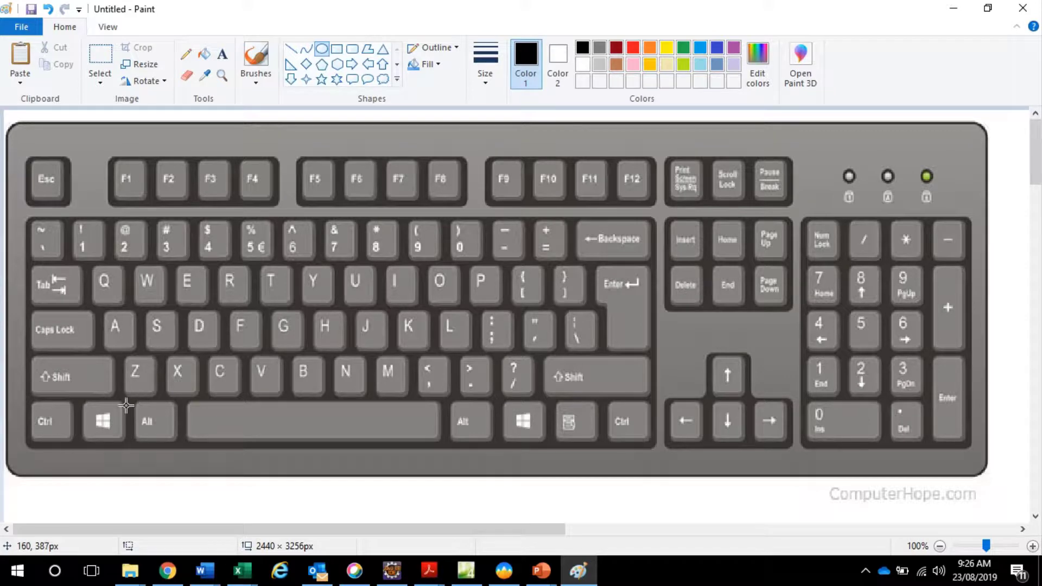
# Ring the left Alt key and the Tab key in red, then show the open-windows overview.
pyautogui.moveTo(205, 569)
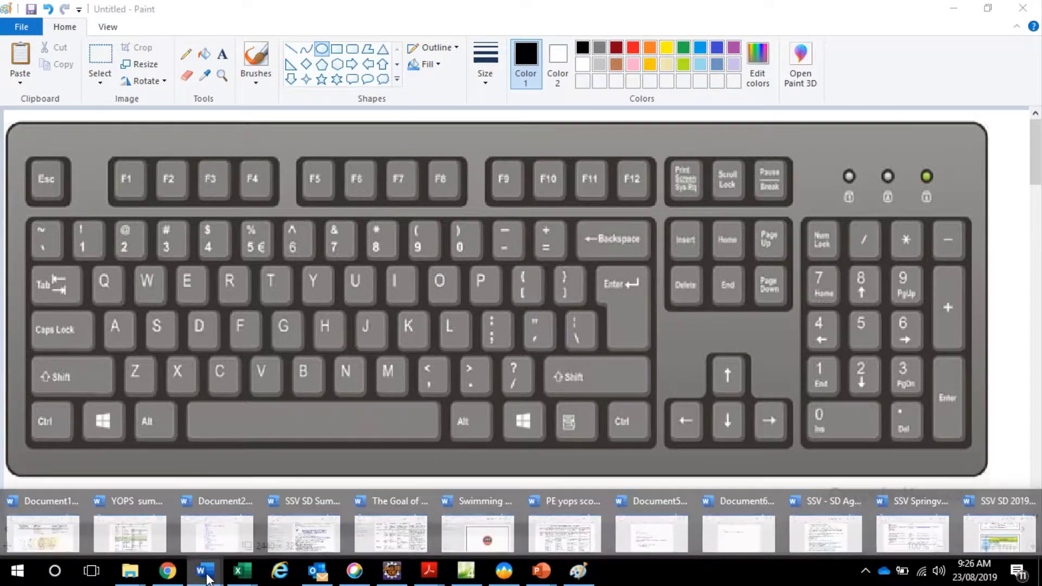
pyautogui.click(580, 357)
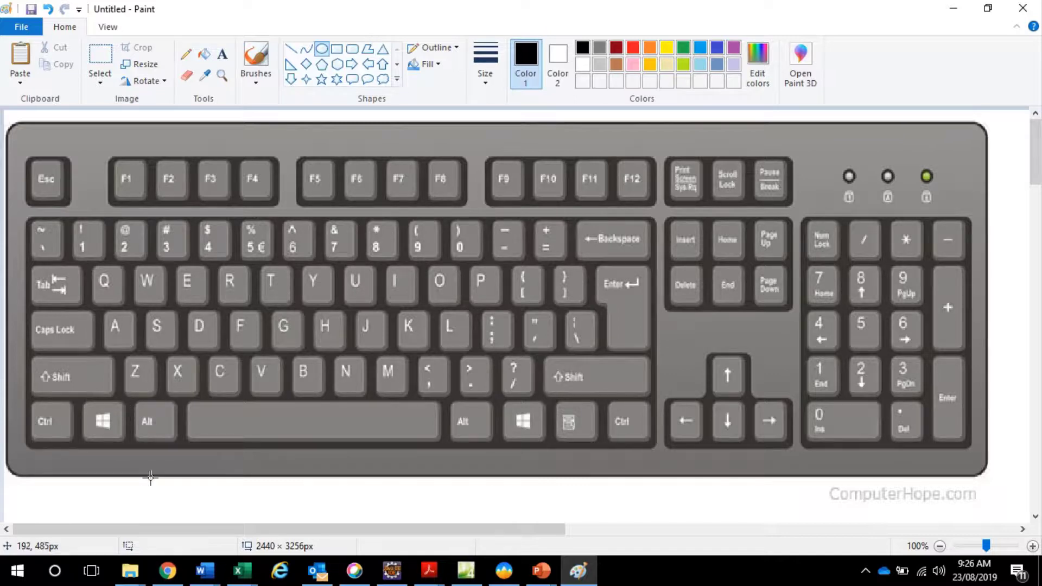
pyautogui.moveTo(129, 396); pyautogui.dragTo(185, 450)
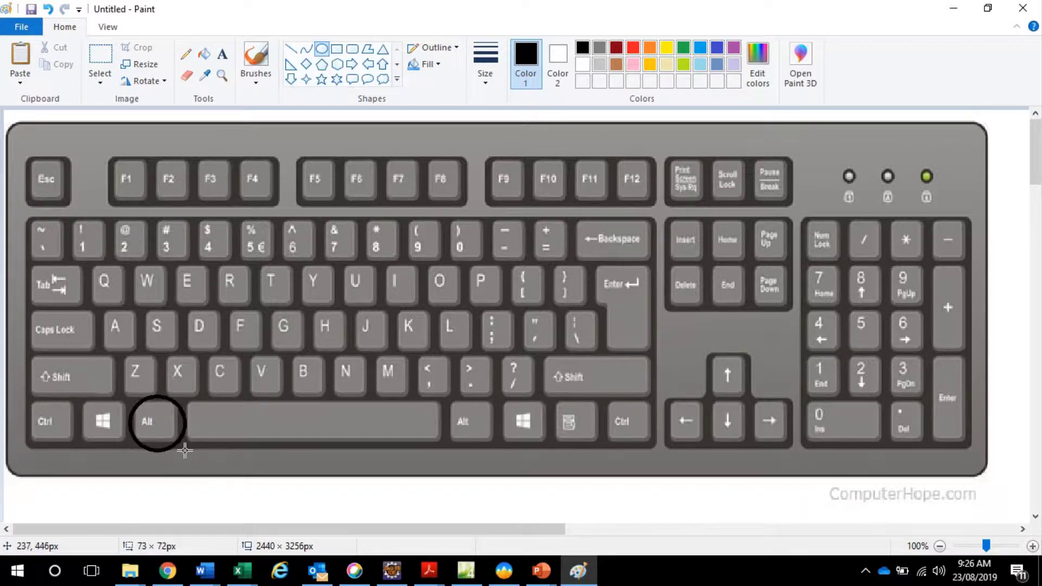
pyautogui.click(633, 48)
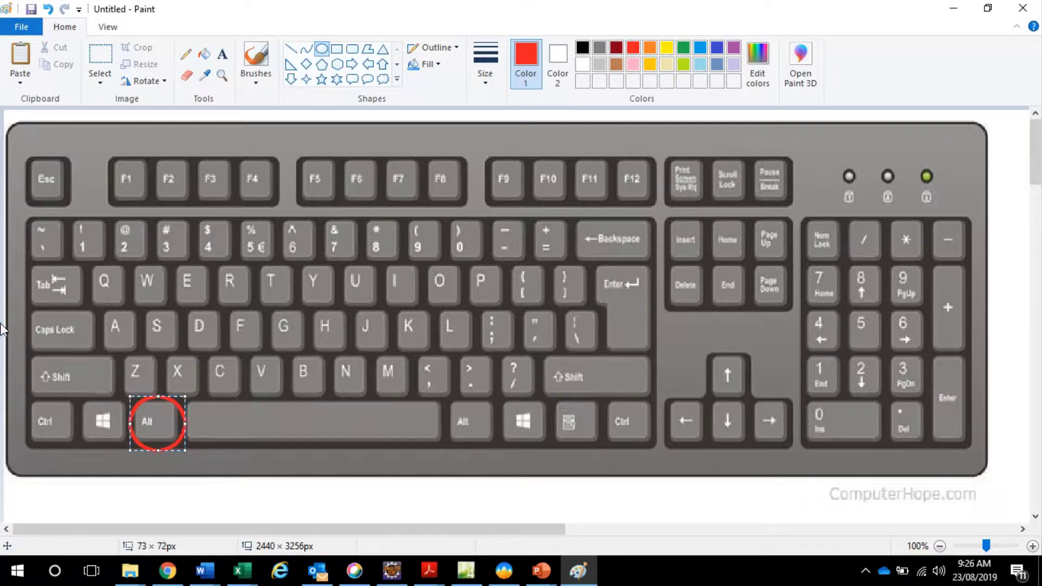
pyautogui.moveTo(30, 262); pyautogui.dragTo(82, 308)
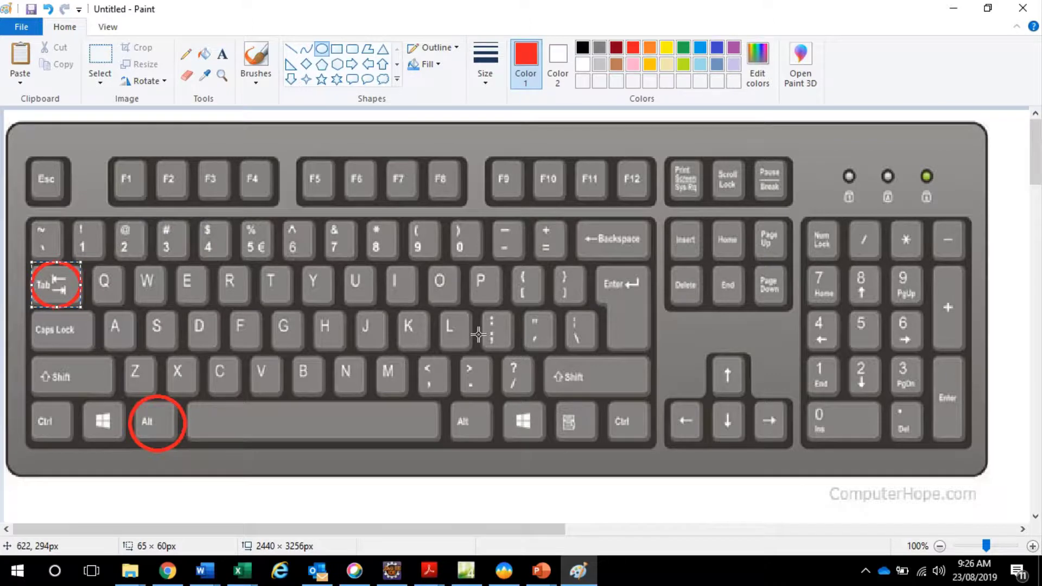
pyautogui.hotkey('alt', 'Tab')
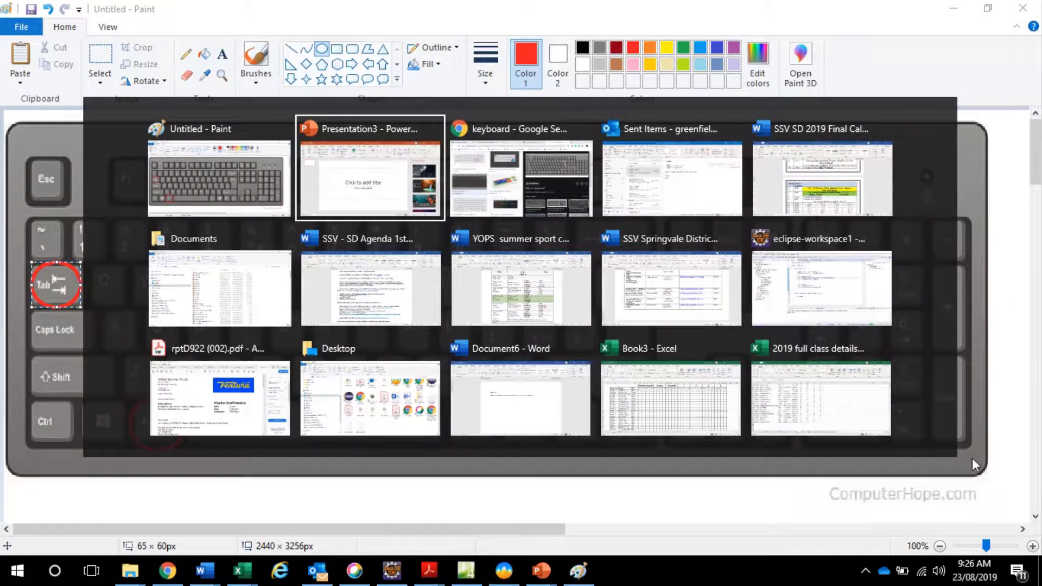
# Switch back and forth between the PowerPoint presentation and the Paint drawing via the task switcher.
pyautogui.click(376, 151)
pyautogui.hotkey('alt', 'Tab')
pyautogui.click(376, 149)
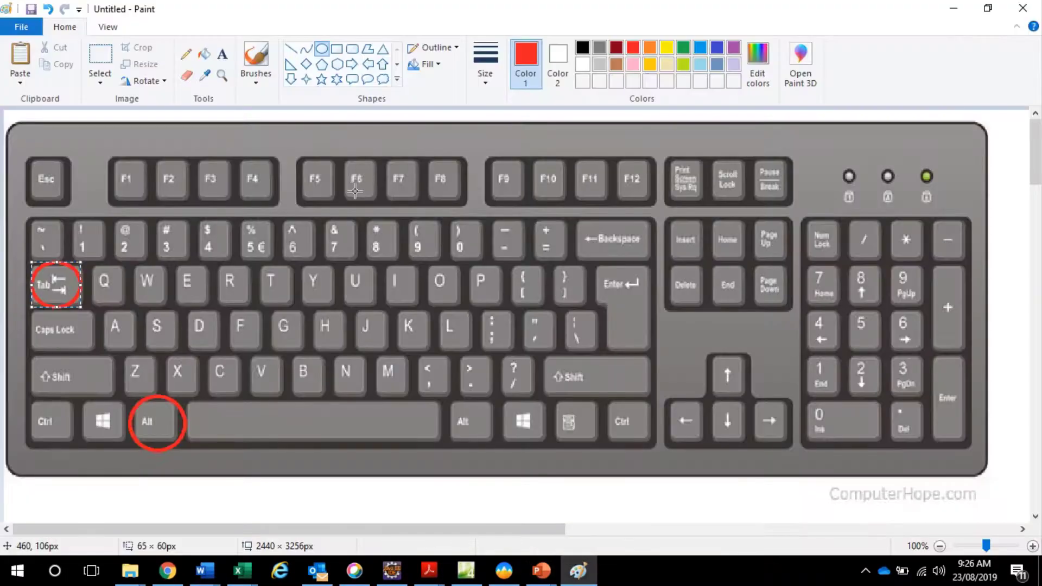
pyautogui.hotkey('alt', 'Tab')
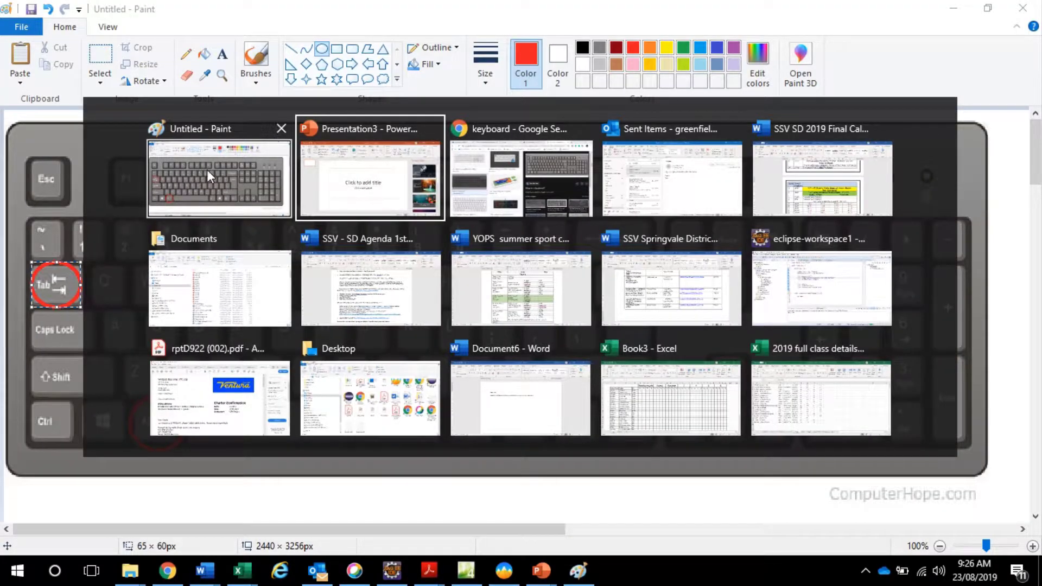
pyautogui.click(353, 175)
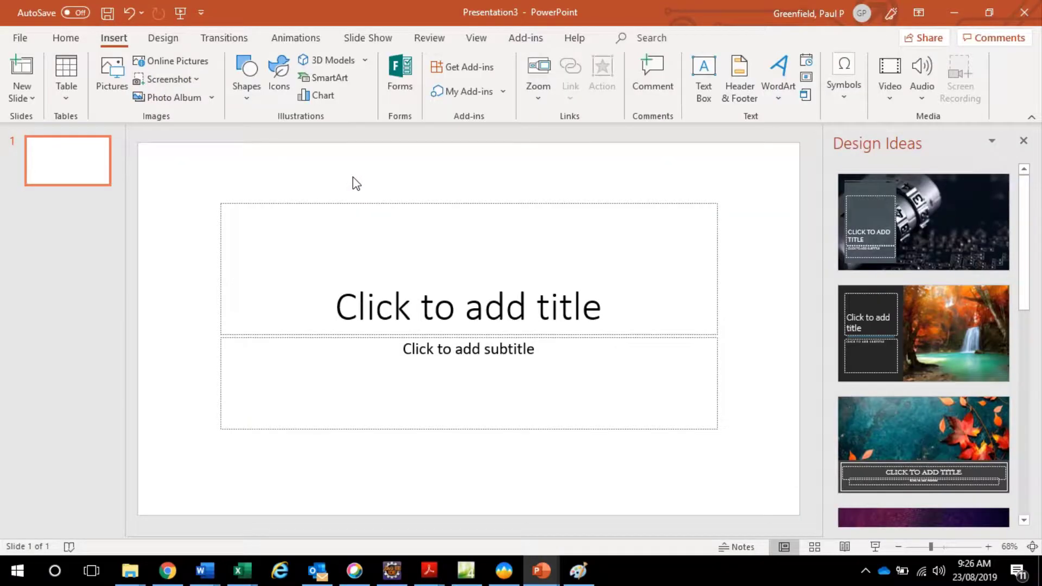
pyautogui.hotkey('alt', 'Tab')
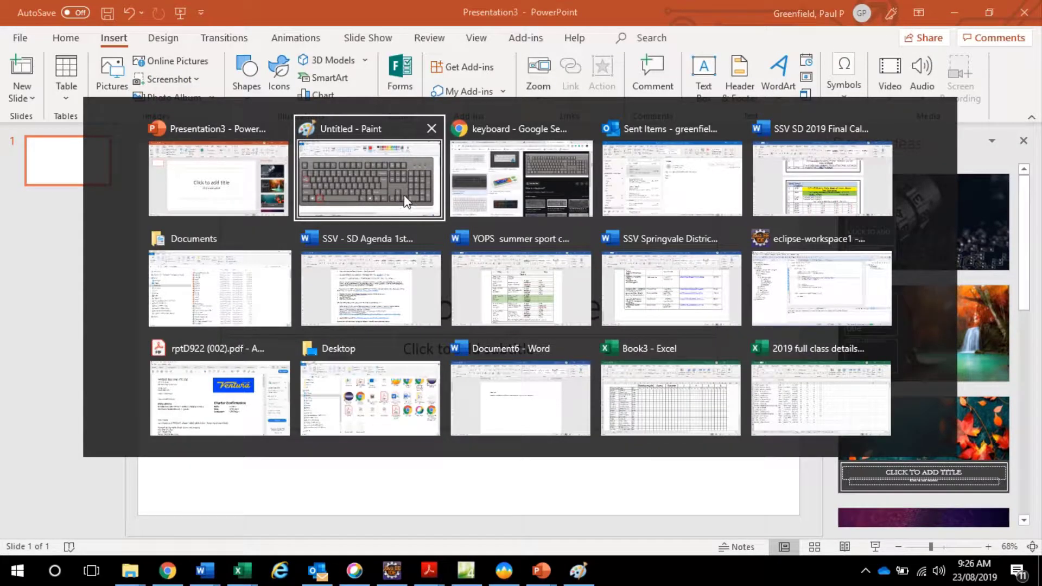
# Jump to Chrome's keyboard search, then the SSV SD 2019 Final Calendar and SSV - SD Agenda.
pyautogui.click(522, 181)
pyautogui.hotkey('alt', 'Tab')
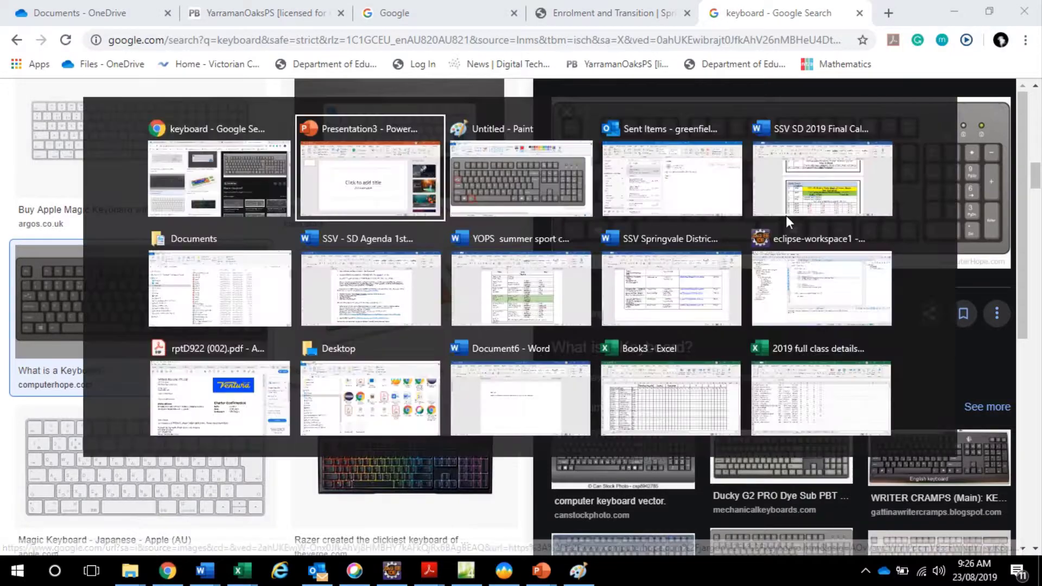
pyautogui.click(785, 216)
pyautogui.hotkey('alt', 'Tab')
pyautogui.click(347, 287)
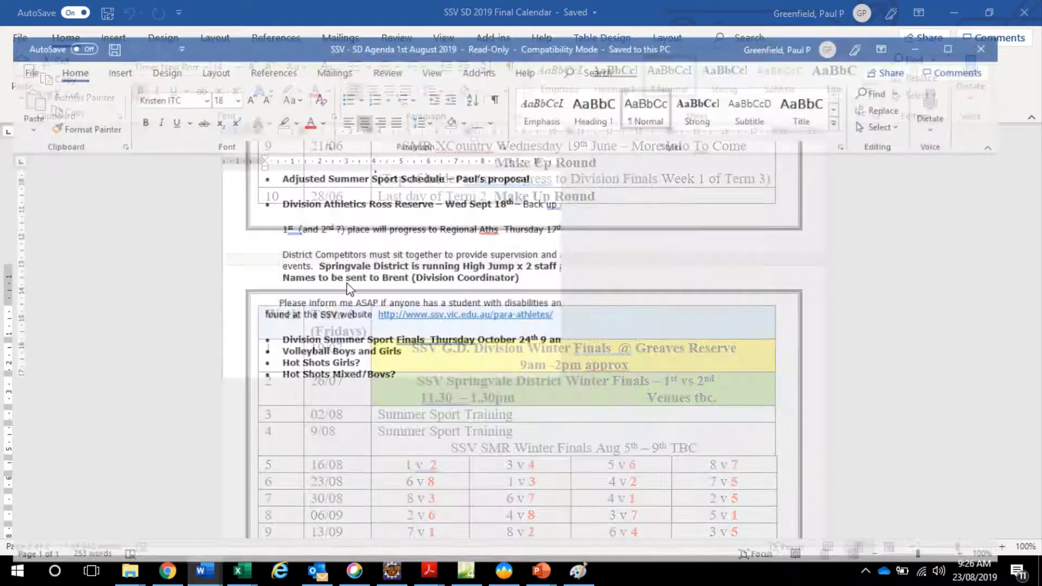
pyautogui.hotkey('alt', 'Tab')
pyautogui.hotkey('alt', 'Tab')
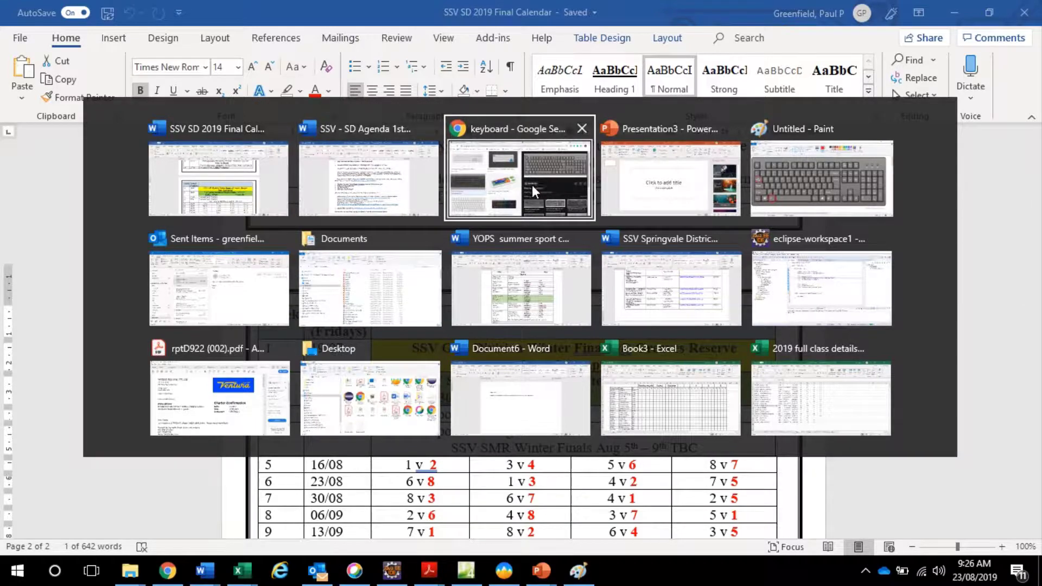
# Switch to Chrome's keyboard results, then Alt+Tab back to the Paint drawing.
pyautogui.click(551, 182)
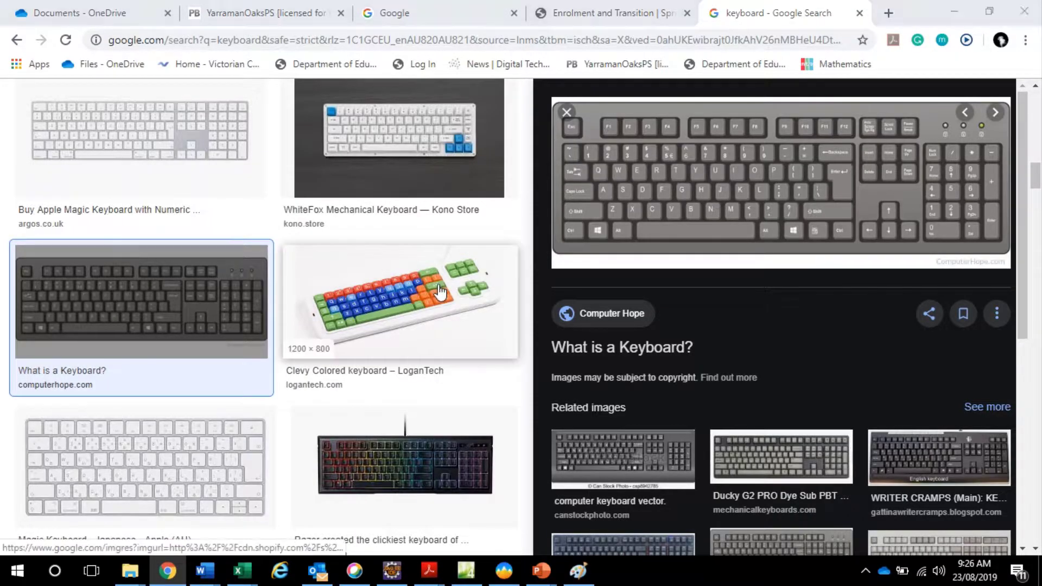
pyautogui.hotkey('alt', 'Tab')
pyautogui.press('Tab')
pyautogui.press('Tab')
pyautogui.press('Tab')
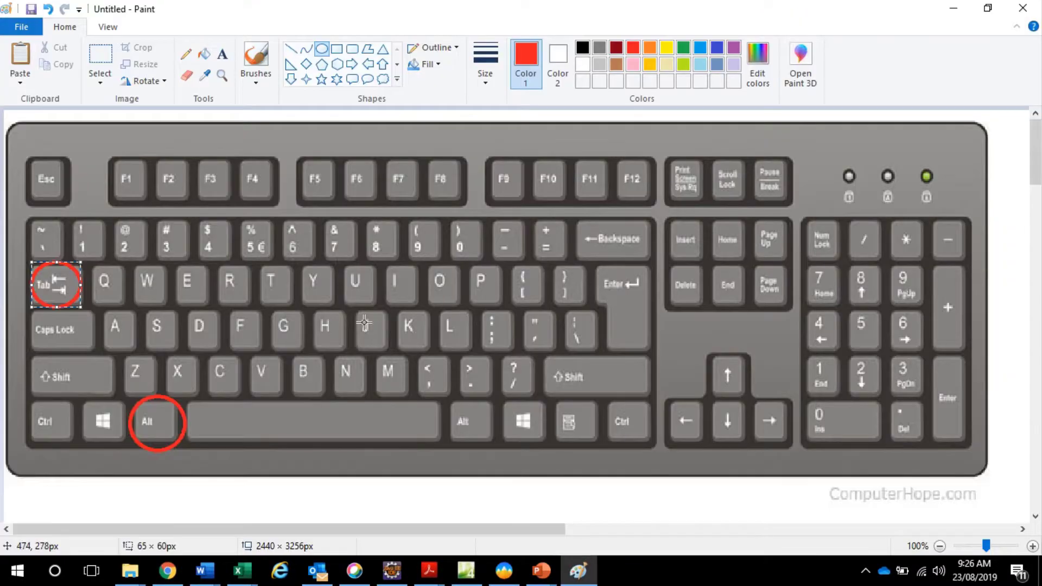
# Undo the Alt and Tab circles and draw red circles around the left Ctrl and C keys, removing a stray circle.
pyautogui.hotkey('ctrl', 'z')
pyautogui.hotkey('ctrl', 'z')
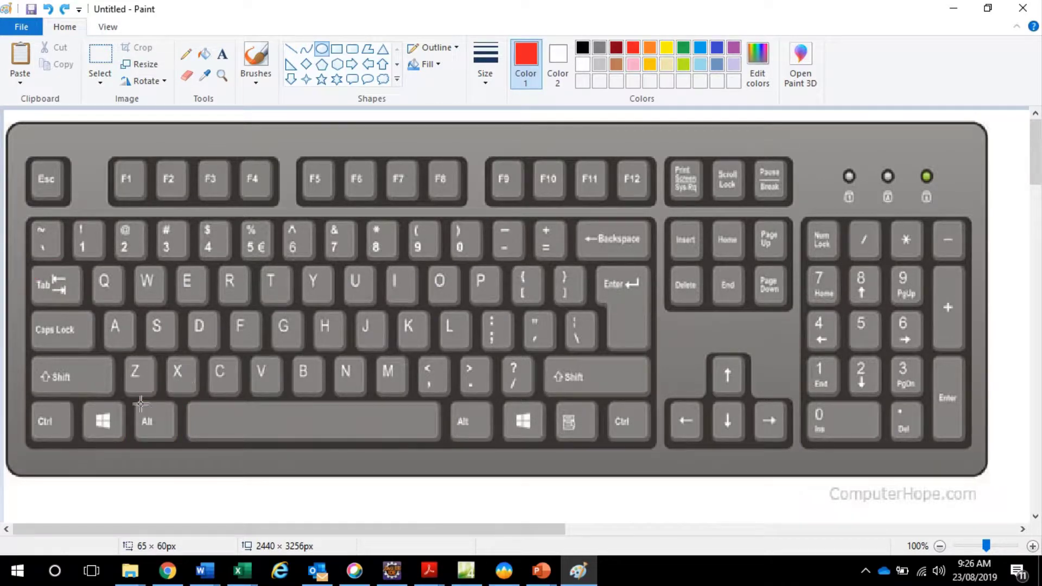
pyautogui.moveTo(20, 399); pyautogui.dragTo(76, 443)
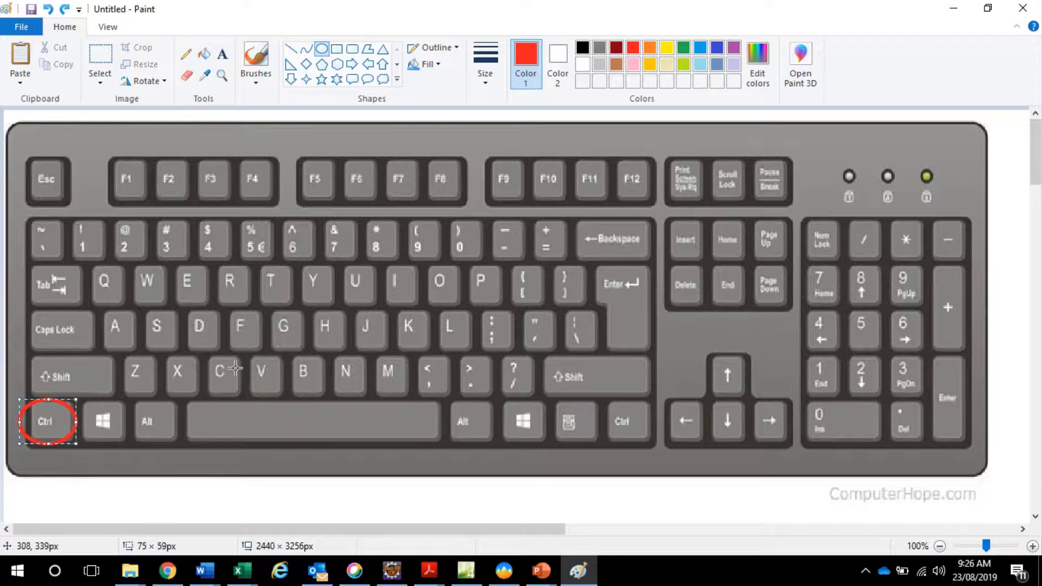
pyautogui.moveTo(202, 356); pyautogui.dragTo(244, 396)
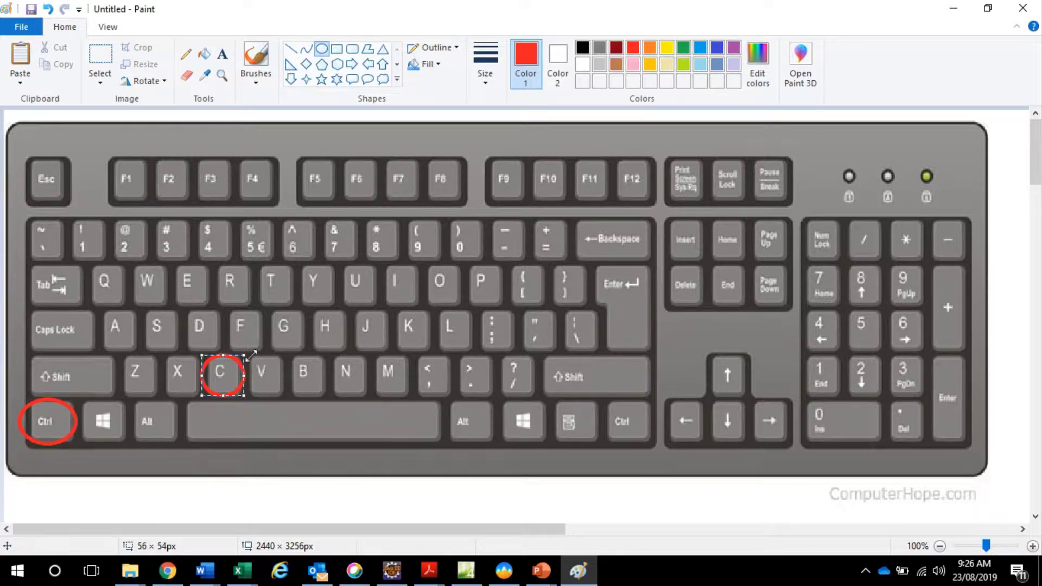
pyautogui.click(291, 354)
pyautogui.moveTo(289, 351); pyautogui.dragTo(301, 385)
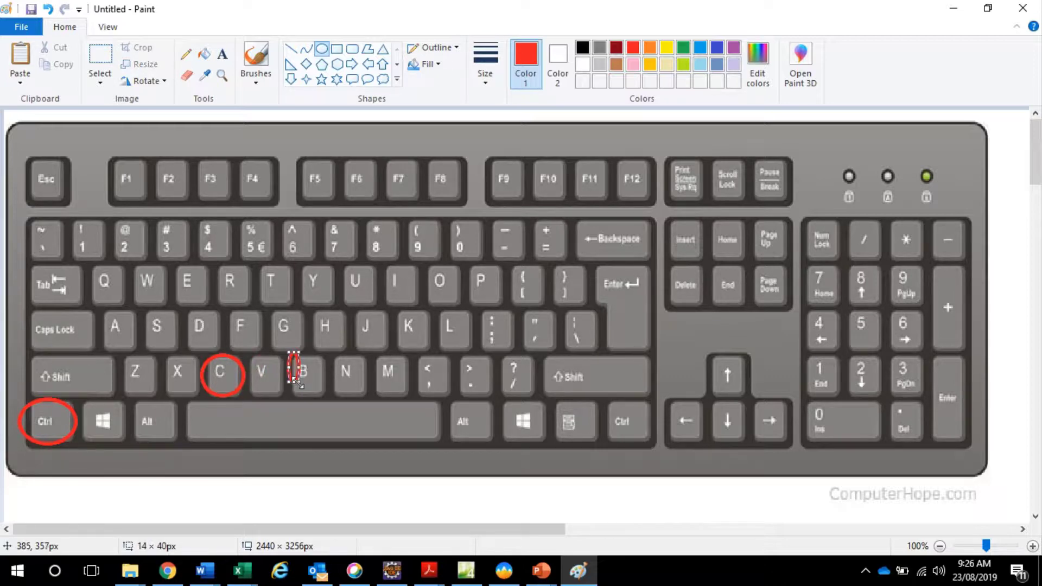
pyautogui.hotkey('ctrl', 'z')
# In the SSV - SD Agenda document, select and delete the closing Thanks and signature lines, then restore them.
pyautogui.hotkey('alt', 'Tab')
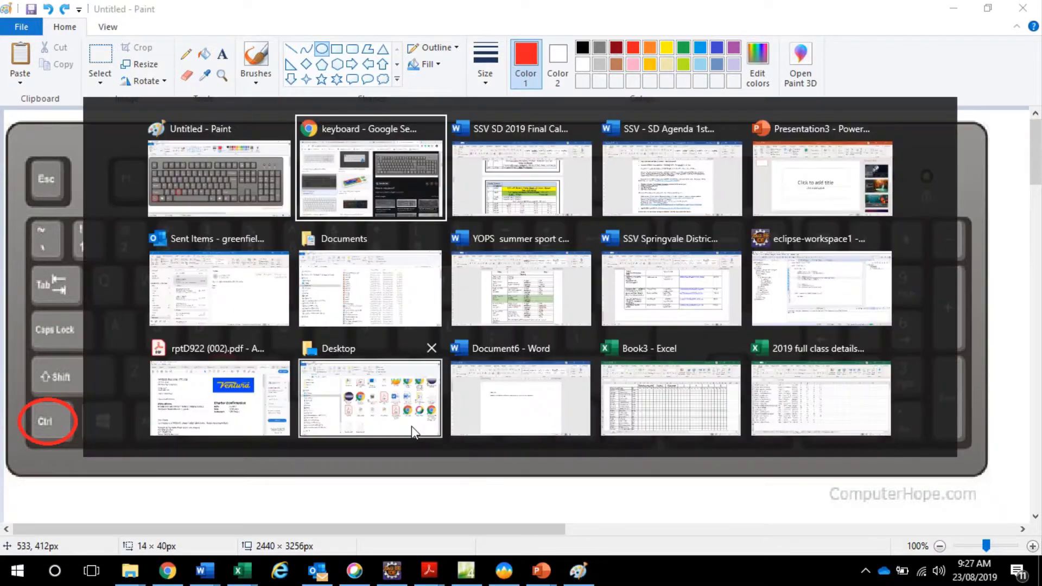
pyautogui.hotkey('alt', 'Tab')
pyautogui.hotkey('alt', 'Tab')
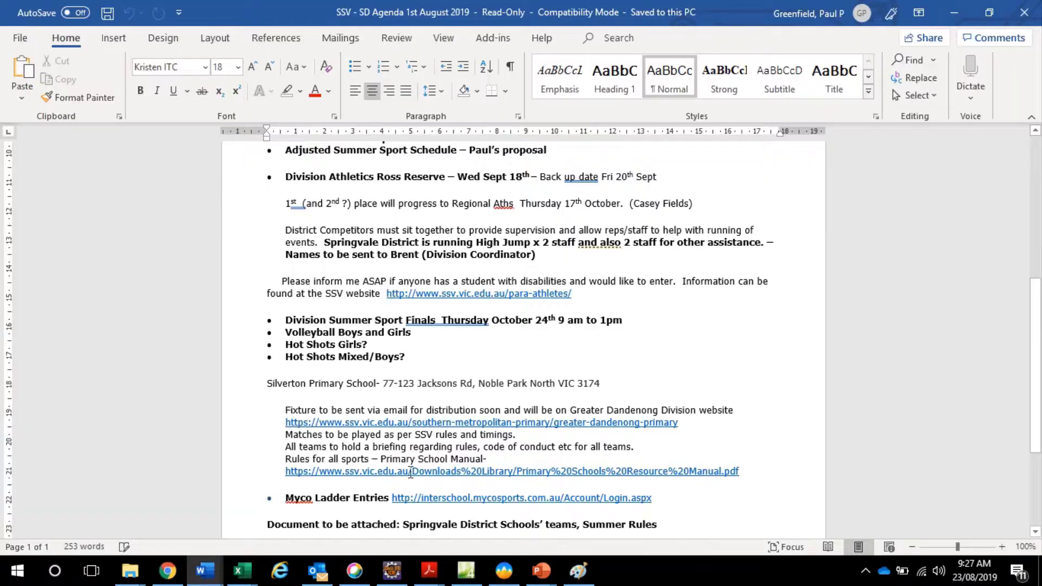
pyautogui.scroll(-3, 312, 405)
pyautogui.moveTo(343, 397); pyautogui.dragTo(244, 384)
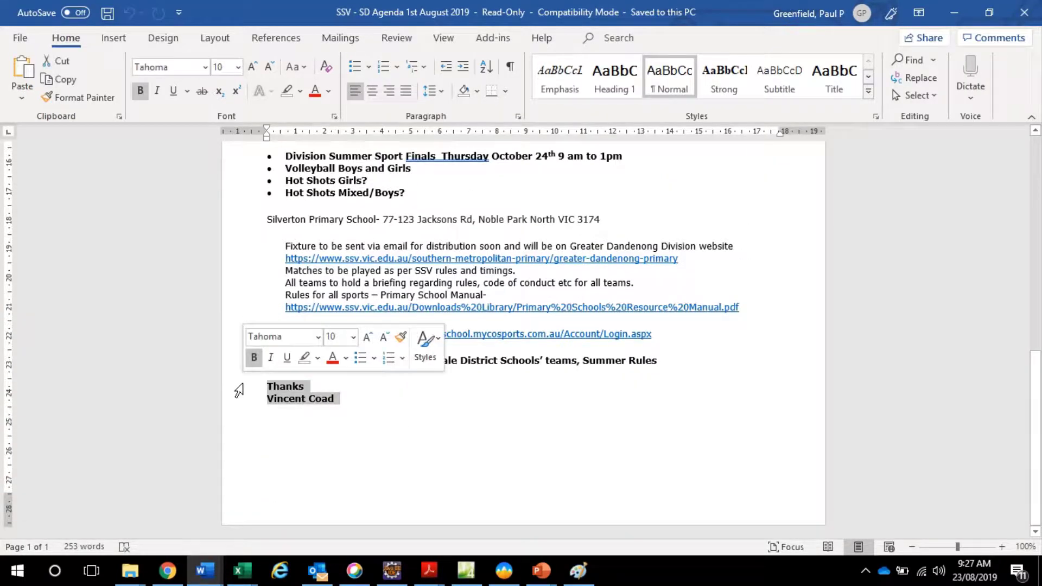
pyautogui.click(337, 399)
pyautogui.moveTo(337, 400); pyautogui.dragTo(230, 377)
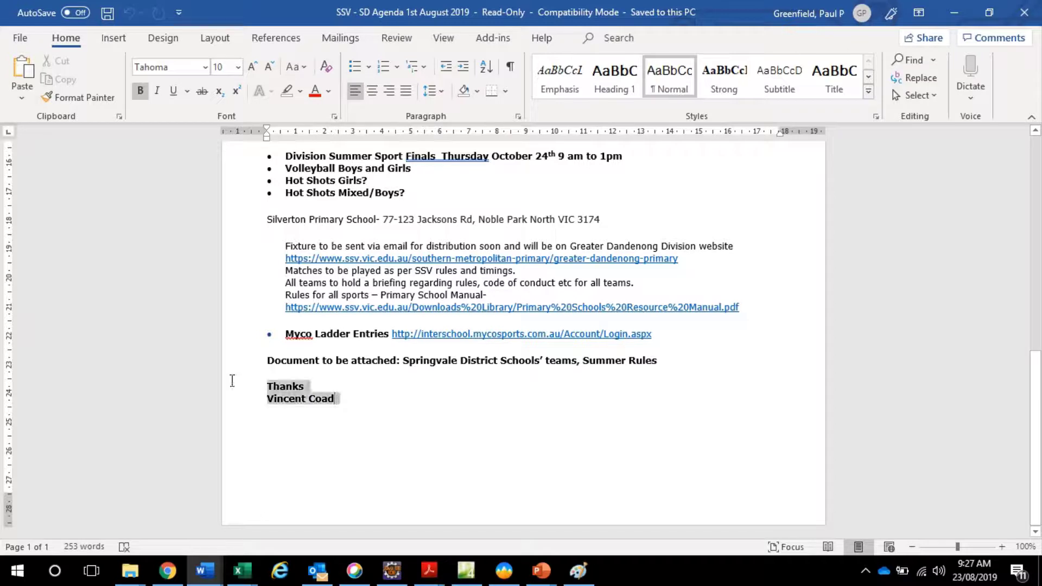
pyautogui.press('Delete')
pyautogui.hotkey('ctrl', 'z')
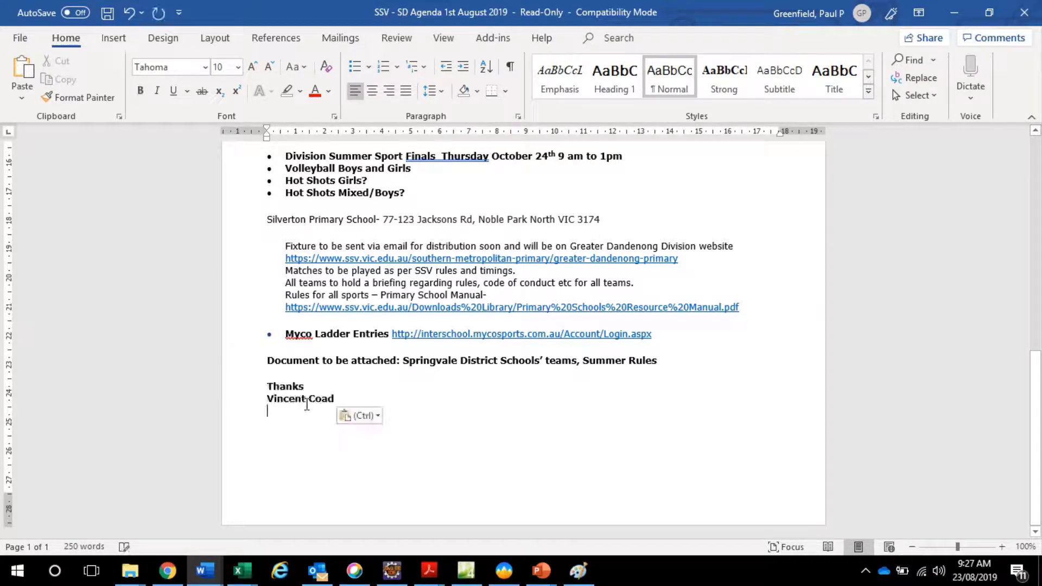
# Paste extra Thanks lines into the sign-off, then delete the final Thanks and the signature name.
pyautogui.moveTo(345, 396); pyautogui.dragTo(223, 390)
pyautogui.click(280, 391)
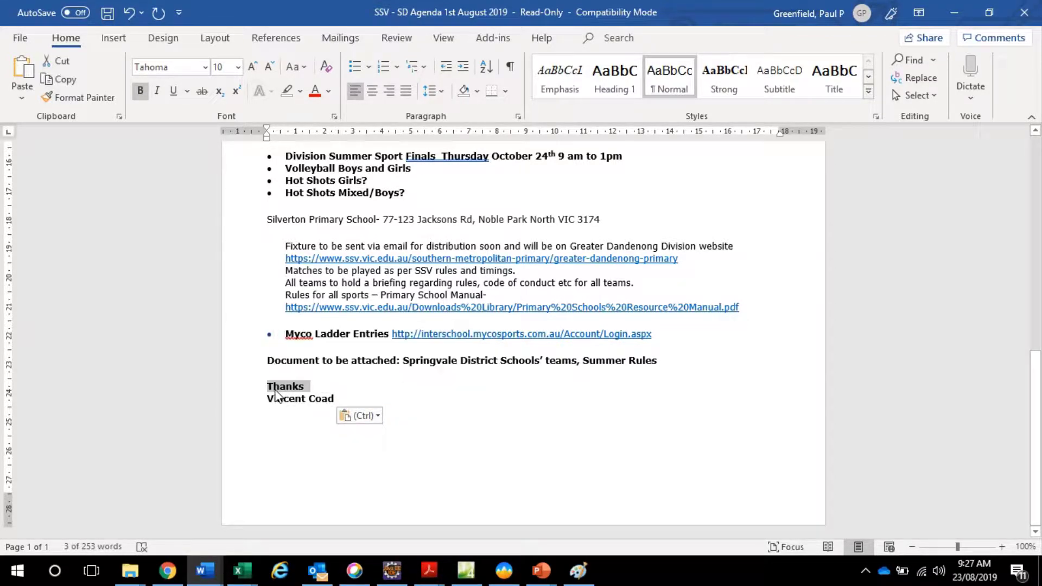
pyautogui.hotkey('ctrl', 'v')
pyautogui.hotkey('ctrl', 'v')
pyautogui.hotkey('ctrl', 'v')
pyautogui.hotkey('ctrl', 'v')
pyautogui.hotkey('ctrl', 'v')
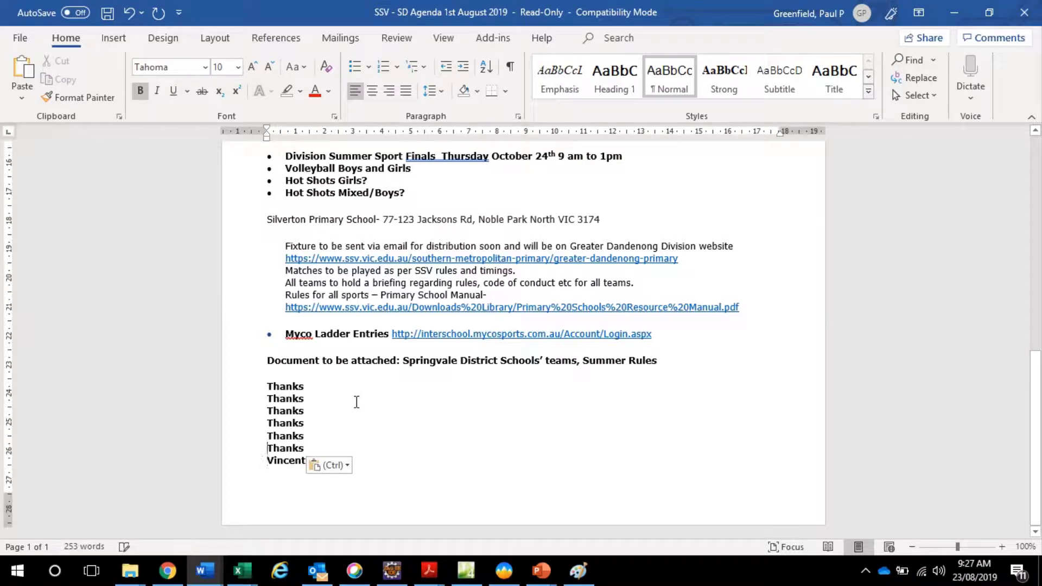
pyautogui.moveTo(369, 460); pyautogui.dragTo(251, 451)
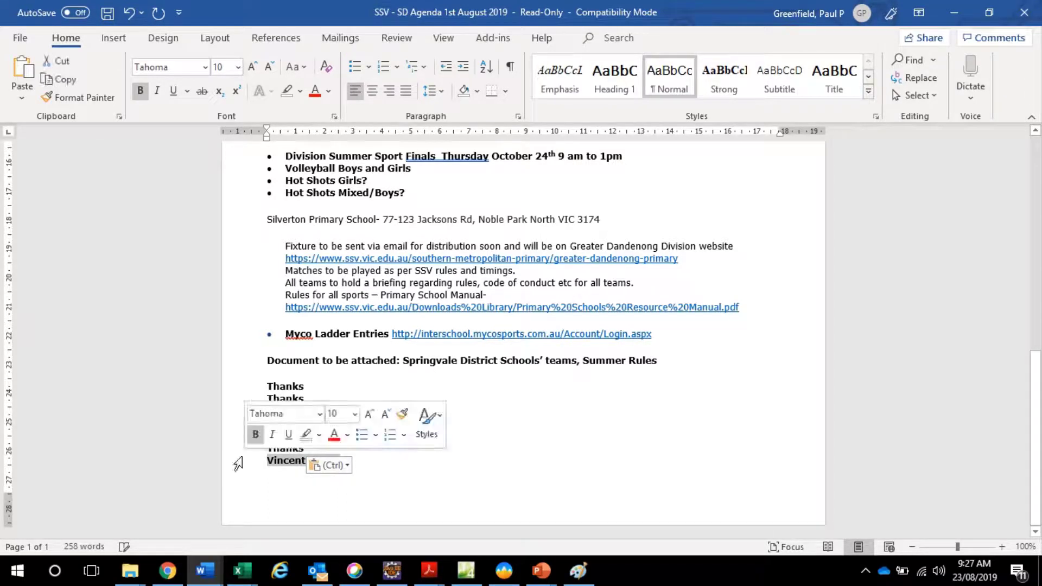
pyautogui.press('Delete')
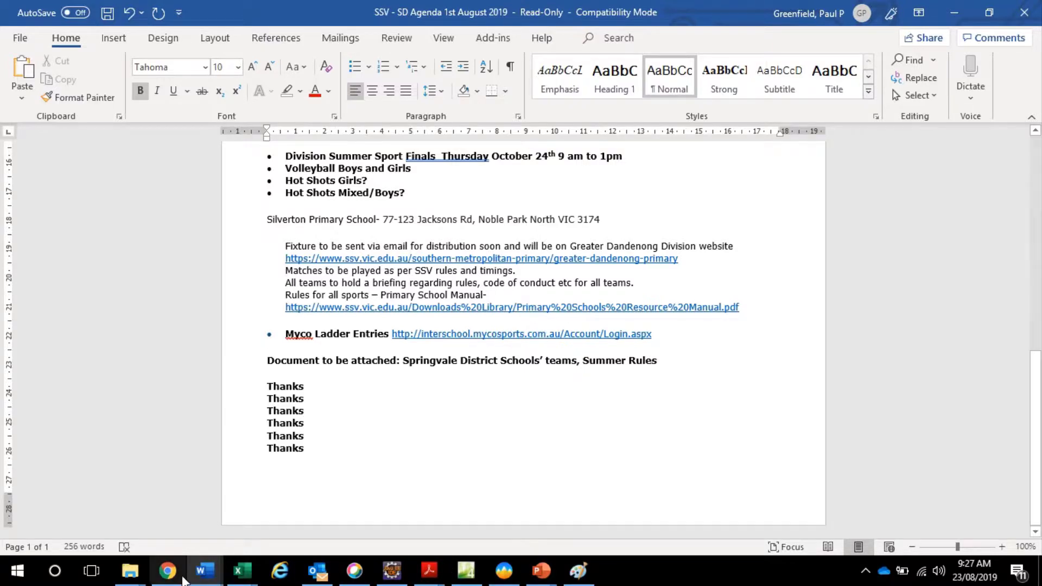
pyautogui.click(167, 571)
# Copy the large keyboard image from Chrome, paste it into the Word agenda, then undo the paste.
pyautogui.rightClick(812, 198)
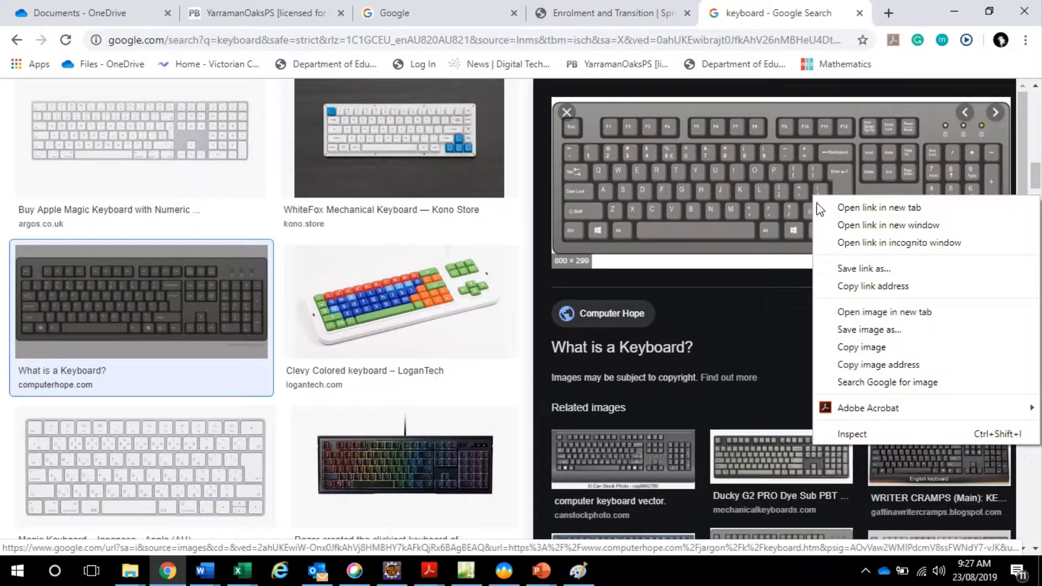
pyautogui.click(936, 348)
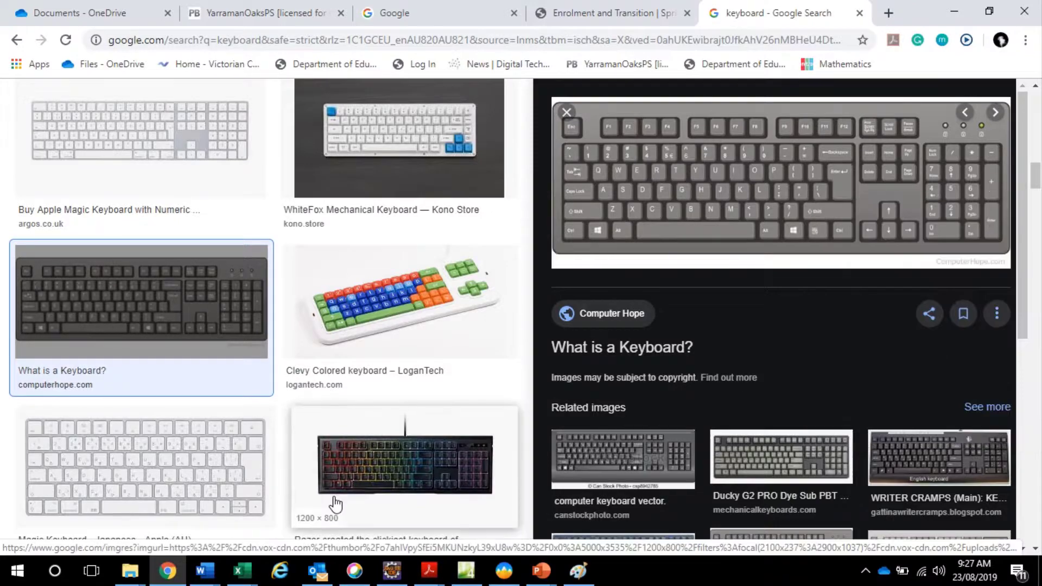
pyautogui.hotkey('alt', 'Tab')
pyautogui.click(384, 172)
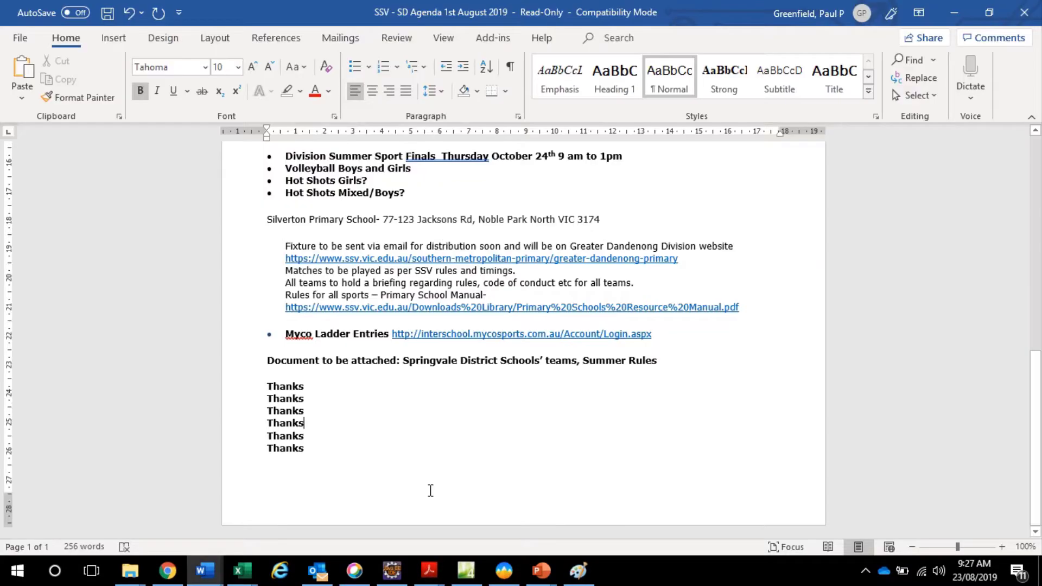
pyautogui.hotkey('ctrl', 'v')
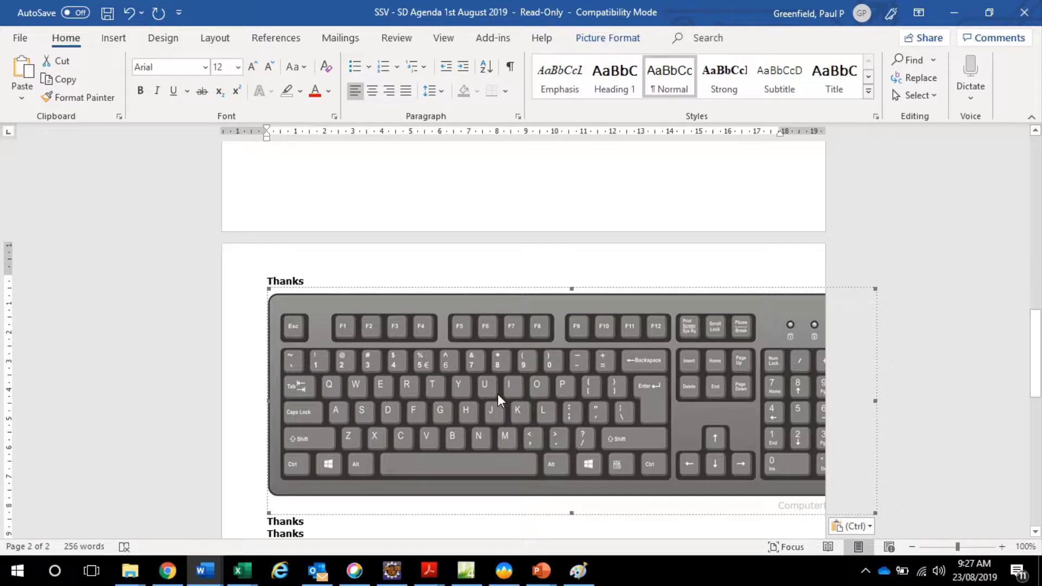
pyautogui.hotkey('ctrl', 'z')
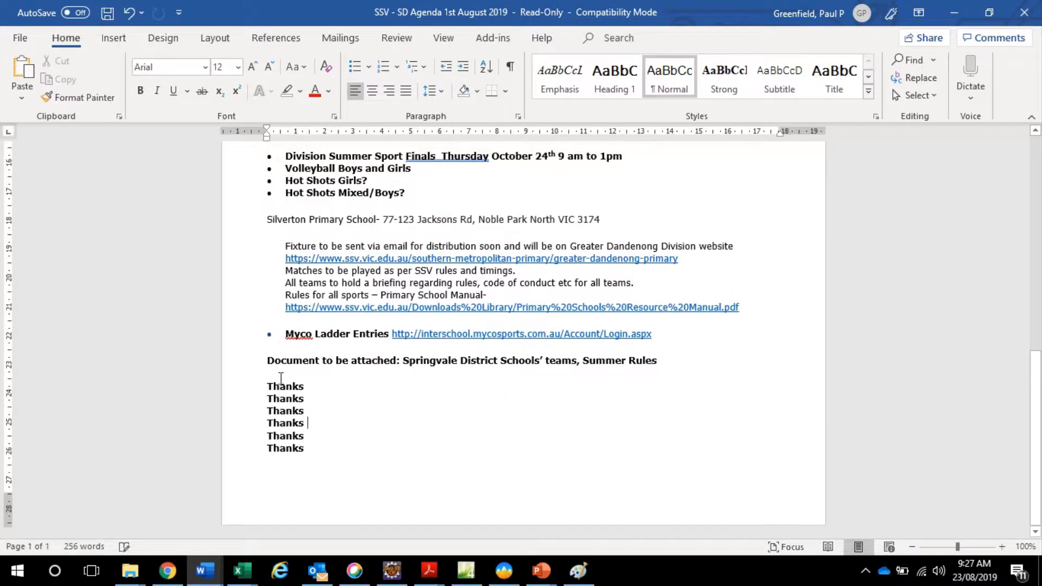
# Replace four Thanks lines with the keyboard picture and delete the Thanks line below it.
pyautogui.moveTo(268, 383); pyautogui.dragTo(327, 418)
pyautogui.hotkey('ctrl', 'v')
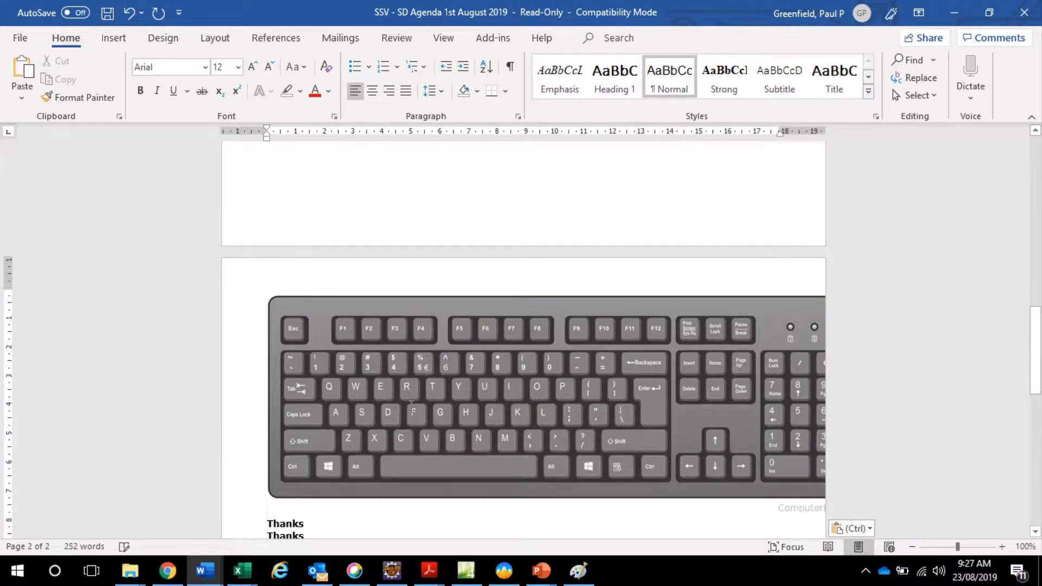
pyautogui.scroll(-3, 286, 387)
pyautogui.click(288, 310)
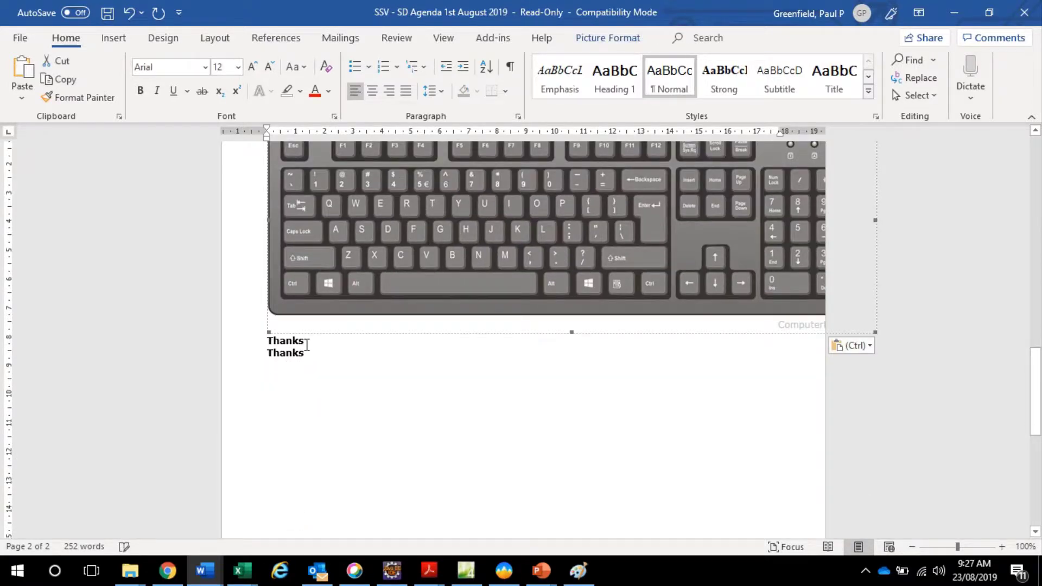
pyautogui.doubleClick(290, 342)
pyautogui.hotkey('ctrl', 'c')
pyautogui.press('Delete')
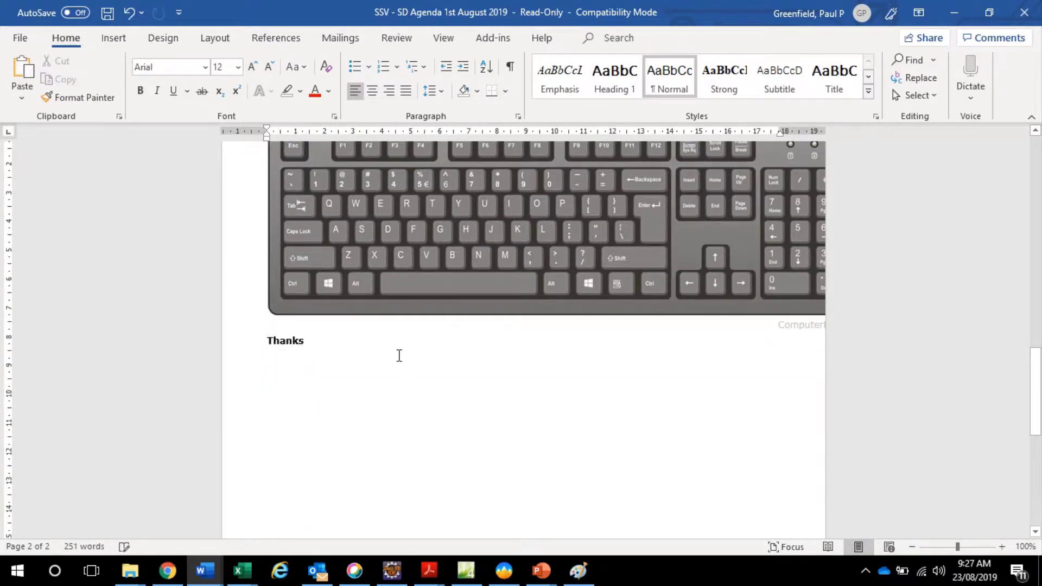
# Paste Thanks inside the word briefing, delete the lines from All teams onward, then undo that deletion.
pyautogui.scroll(8, 398, 325)
pyautogui.scroll(3, 438, 159)
pyautogui.click(383, 223)
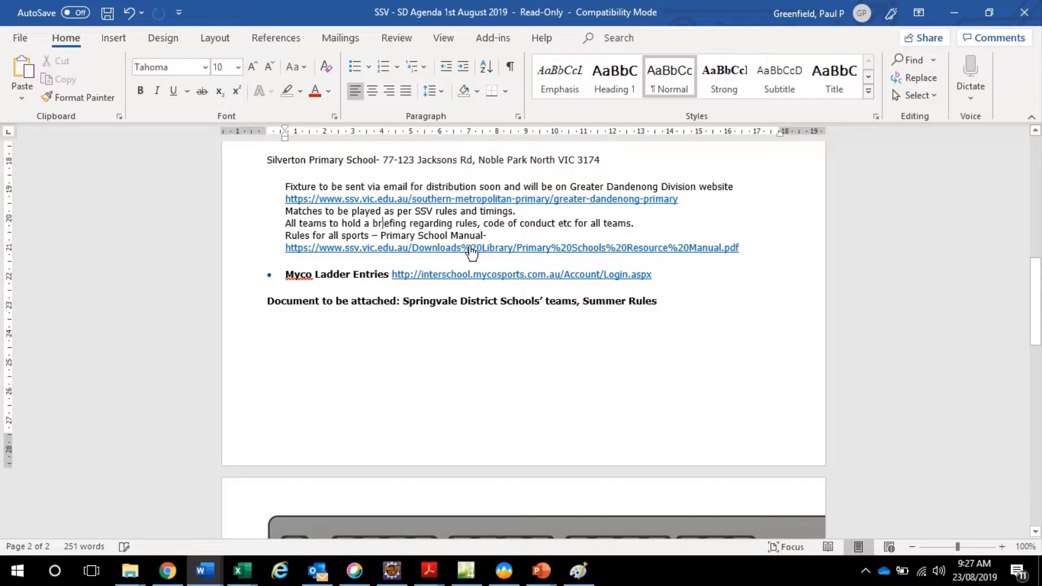
pyautogui.hotkey('ctrl', 'v')
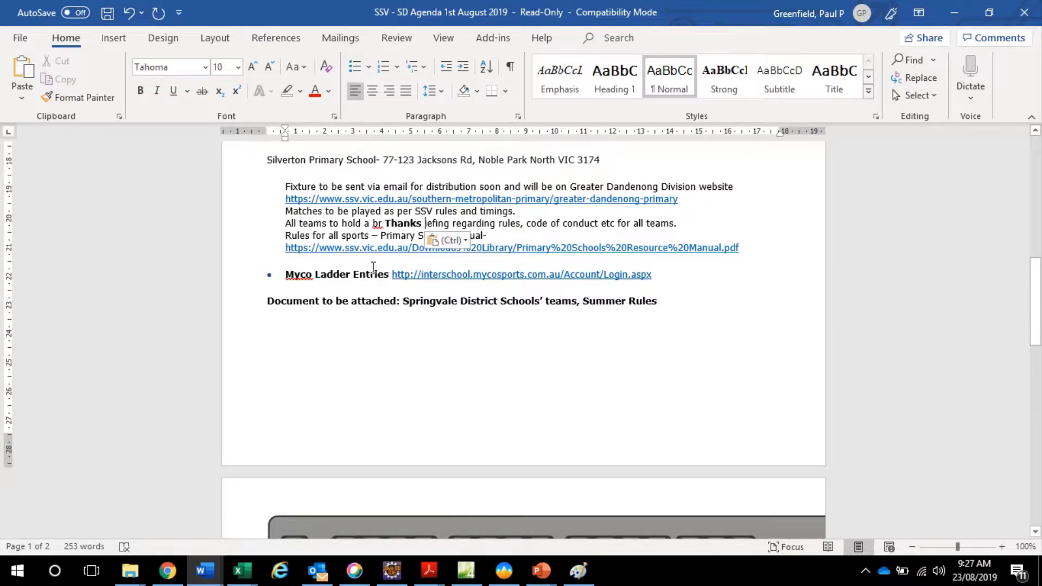
pyautogui.moveTo(236, 225); pyautogui.dragTo(267, 309)
pyautogui.press('Delete')
pyautogui.scroll(-8, 471, 435)
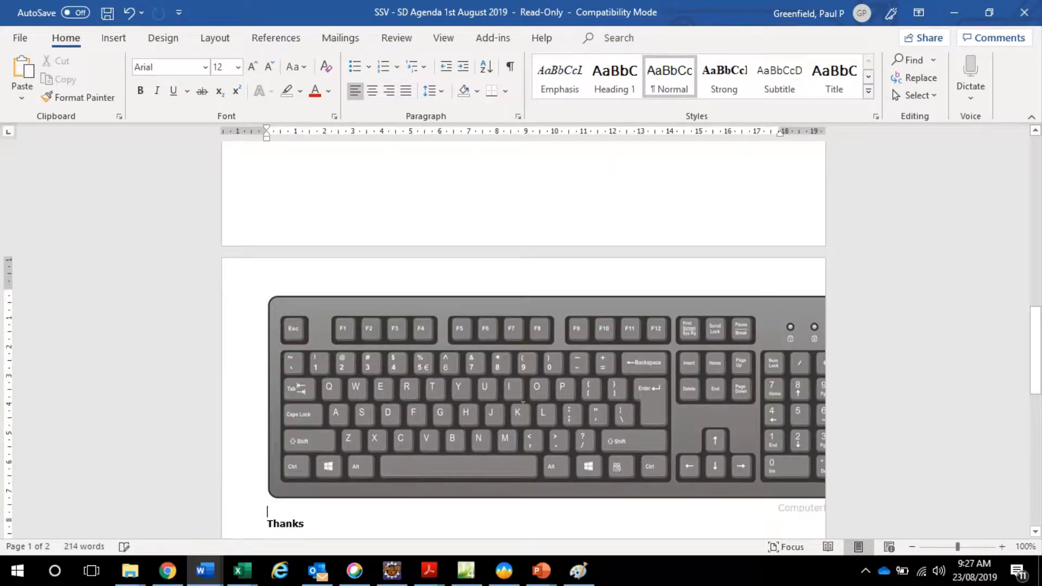
pyautogui.click(467, 427)
pyautogui.hotkey('ctrl', 'z')
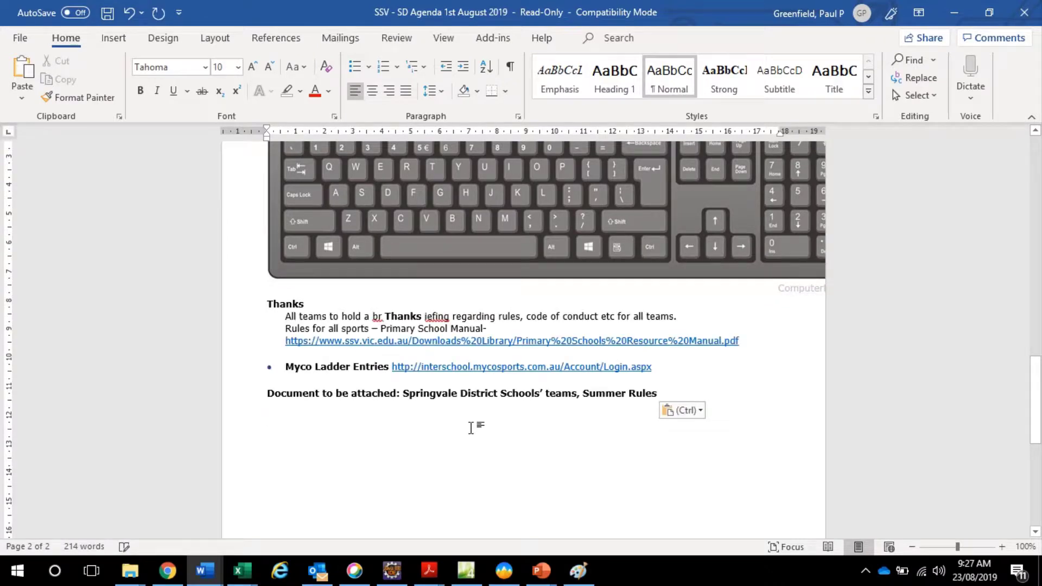
pyautogui.hotkey('alt', 'Tab')
pyautogui.hotkey('alt', 'Tab')
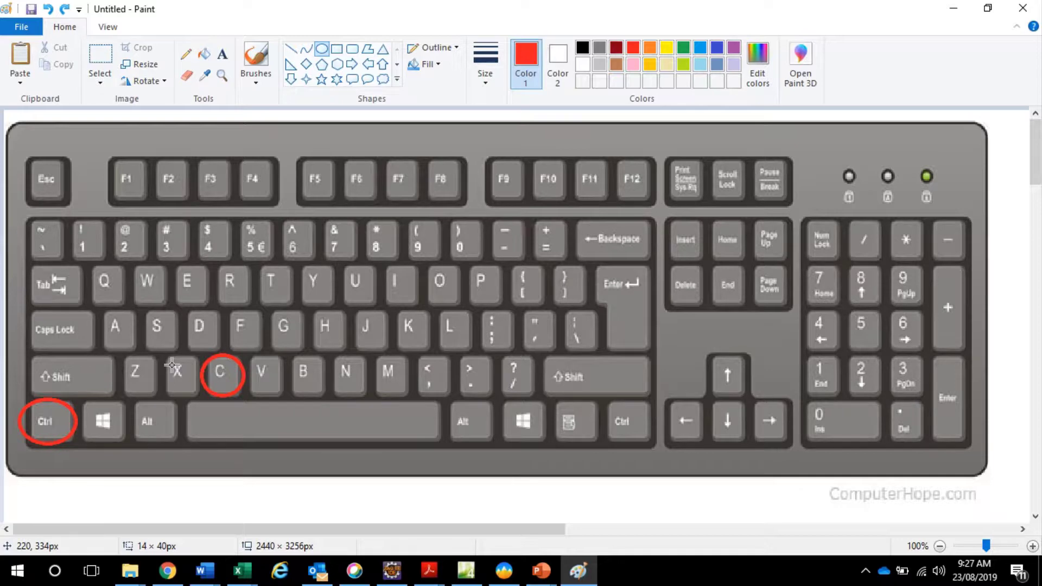
# Undo the red circle on the C key, circle the Z key instead, and switch to the Word agenda.
pyautogui.hotkey('ctrl', 'z')
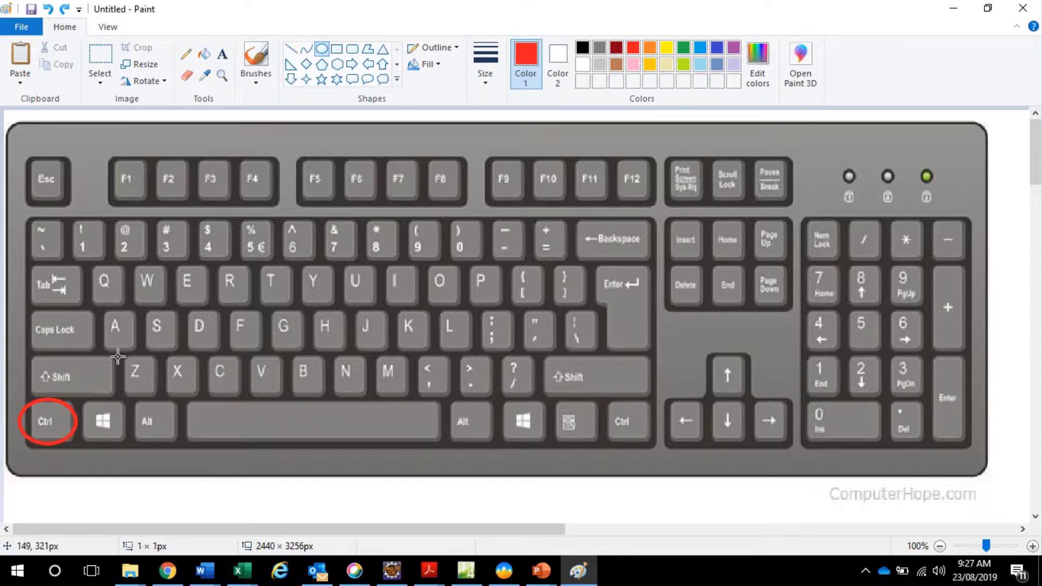
pyautogui.moveTo(117, 355); pyautogui.dragTo(167, 399)
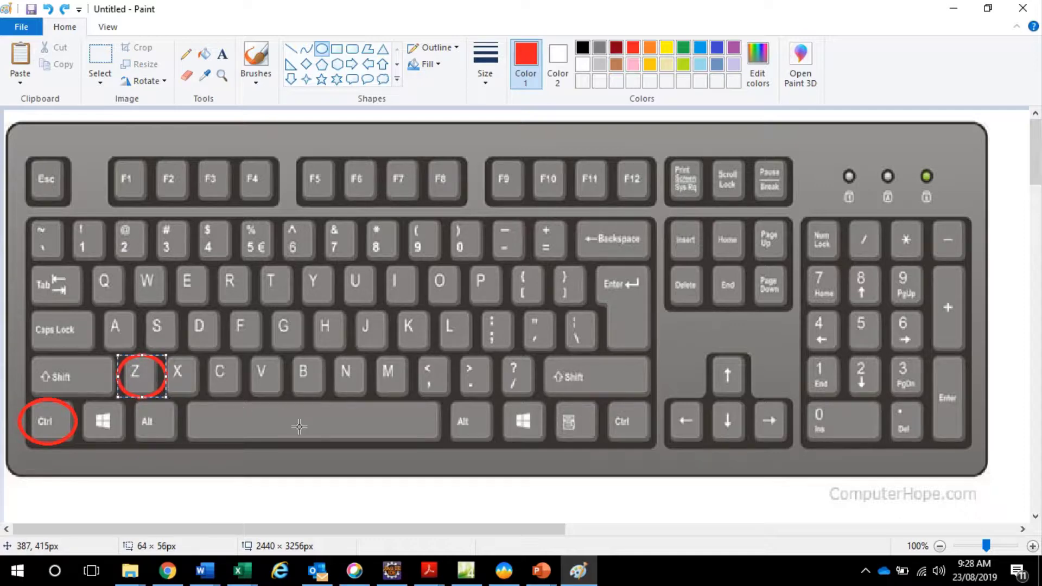
pyautogui.hotkey('alt', 'Tab')
pyautogui.hotkey('alt', 'Tab')
pyautogui.click(331, 216)
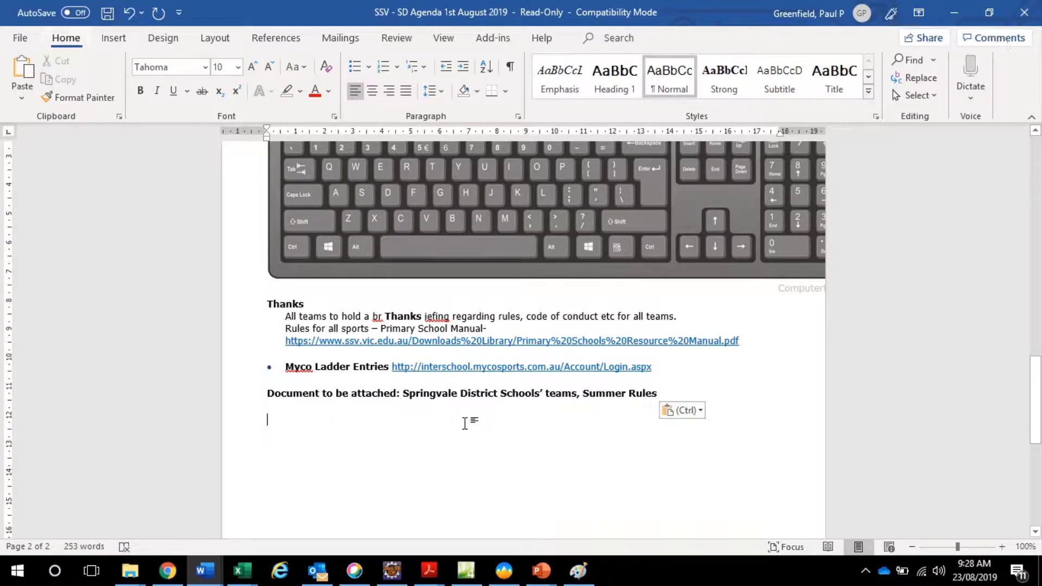
# Undo the agenda back to one Thanks line plus the signature name, then open the window switcher.
pyautogui.hotkey('ctrl', 'z')
pyautogui.hotkey('ctrl', 'z')
pyautogui.hotkey('ctrl', 'z')
pyautogui.hotkey('ctrl', 'z')
pyautogui.hotkey('ctrl', 'z')
pyautogui.hotkey('ctrl', 'z')
pyautogui.hotkey('ctrl', 'z')
pyautogui.hotkey('ctrl', 'z')
pyautogui.hotkey('ctrl', 'z')
pyautogui.hotkey('ctrl', 'z')
pyautogui.hotkey('ctrl', 'z')
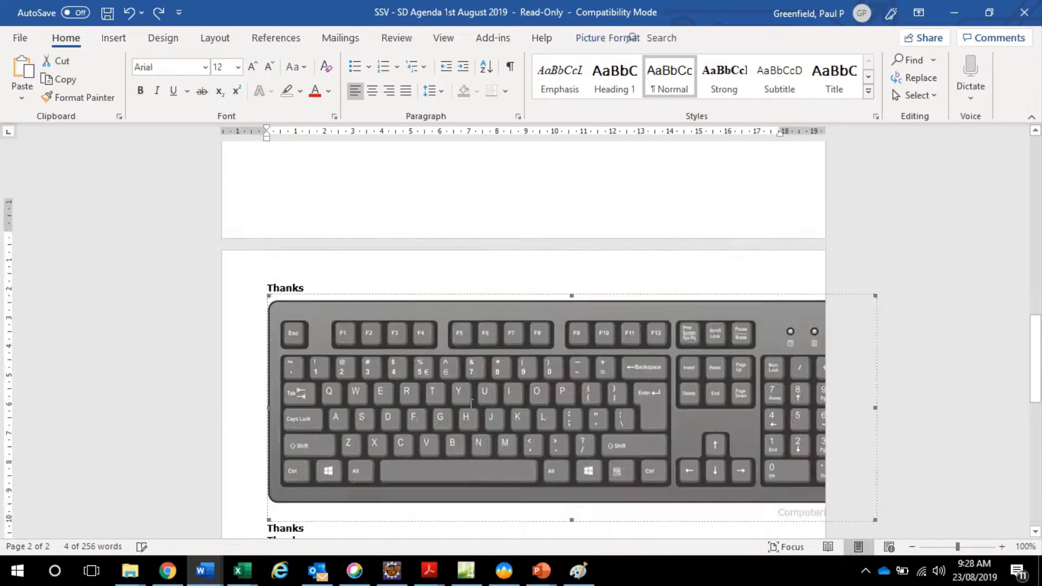
pyautogui.hotkey('ctrl', 'z')
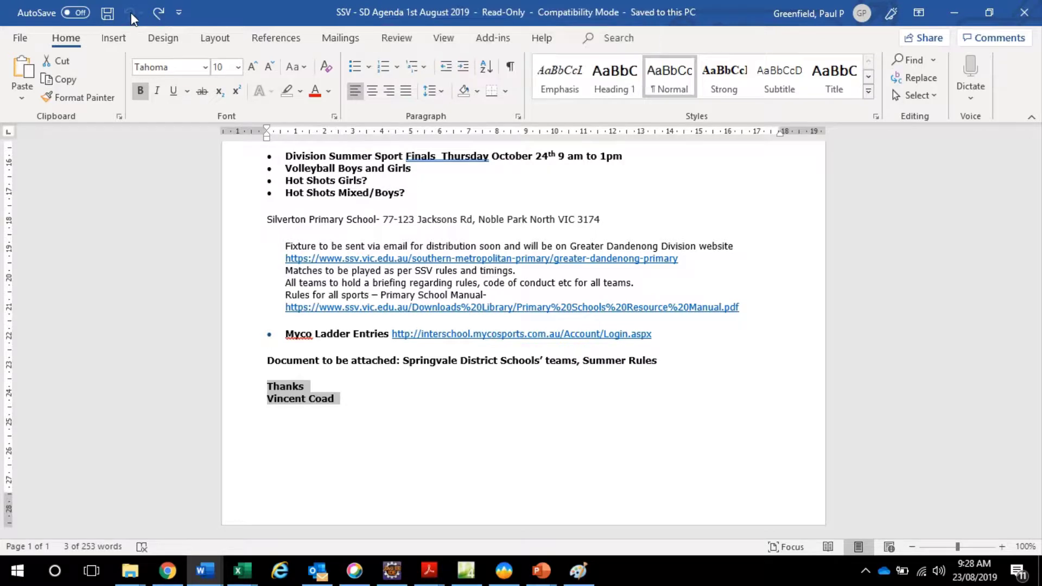
pyautogui.hotkey('alt', 'Tab')
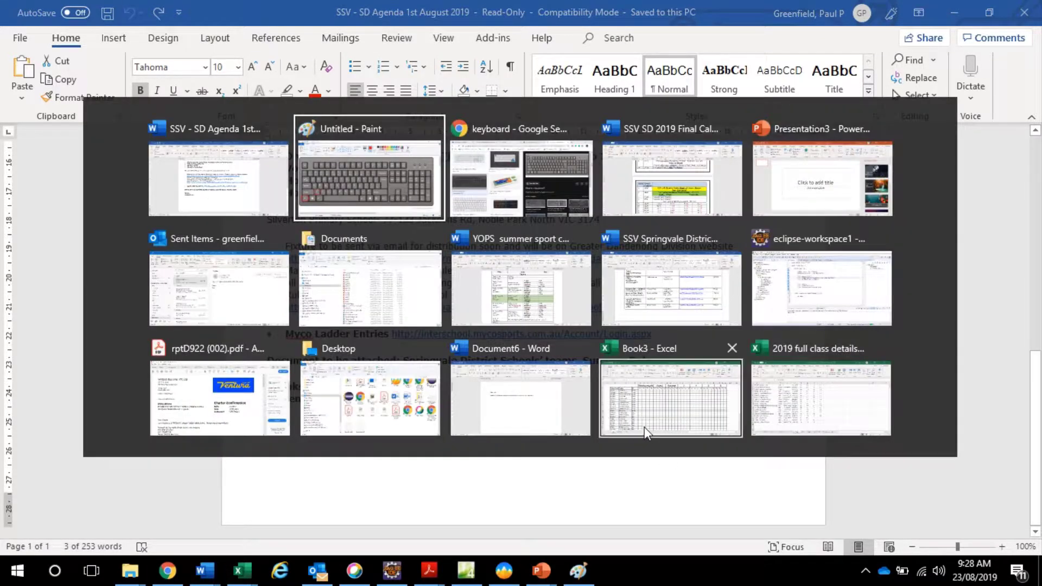
# In Paint, draw large red ellipses over the middle keys, including the 3–6 and E–T keys.
pyautogui.hotkey('alt', 'Tab')
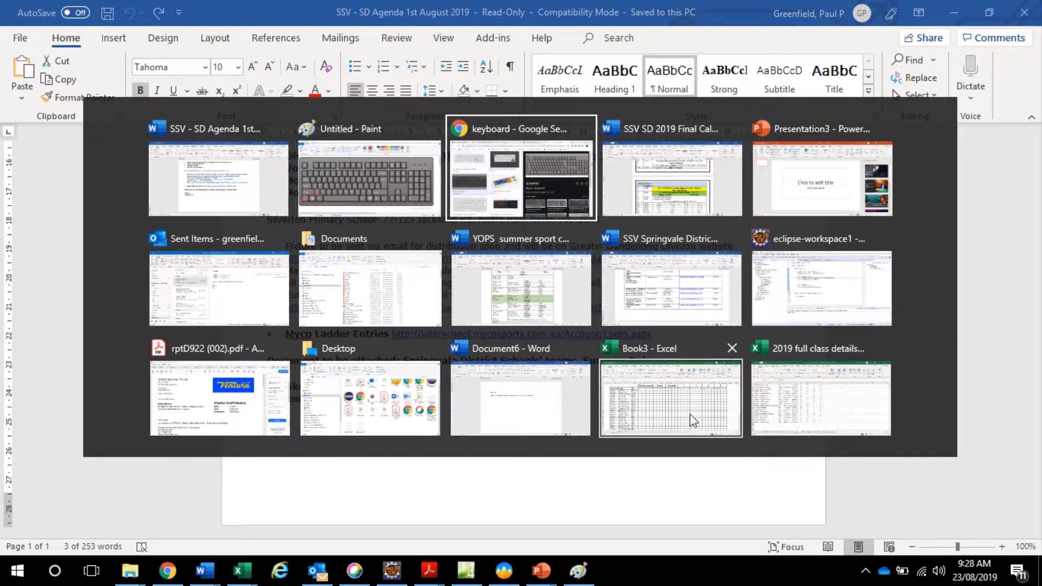
pyautogui.click(347, 161)
pyautogui.moveTo(187, 198); pyautogui.dragTo(593, 396)
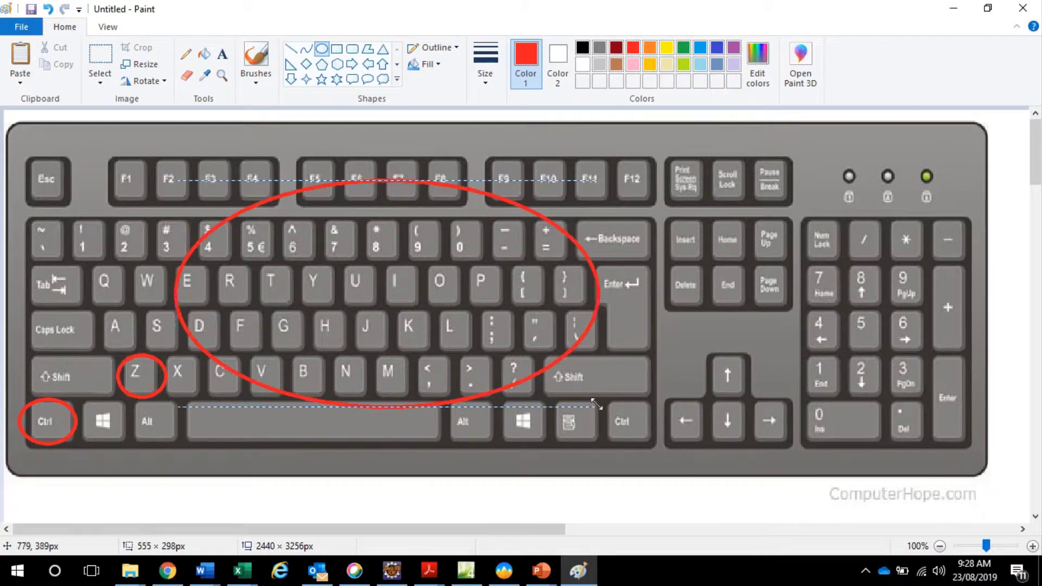
pyautogui.moveTo(390, 298)
pyautogui.mouseDown()
pyautogui.moveTo(634, 326)
pyautogui.moveTo(625, 339)
pyautogui.mouseUp()
pyautogui.click(146, 225)
pyautogui.moveTo(146, 225); pyautogui.dragTo(312, 298)
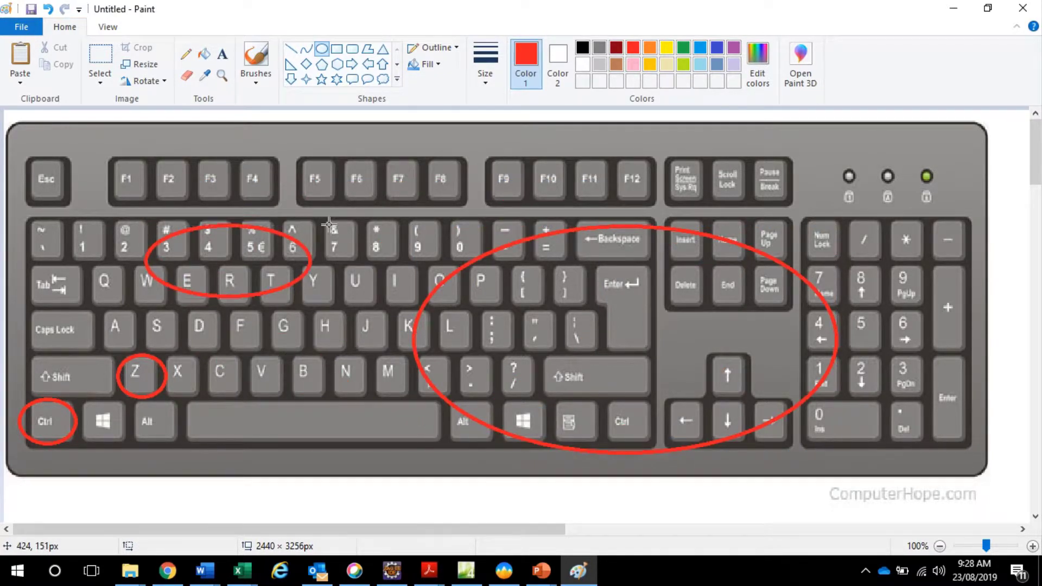
pyautogui.moveTo(342, 224); pyautogui.dragTo(344, 378)
# Undo the stray ellipses along with the existing red circles around the Z and Ctrl keys.
pyautogui.hotkey('ctrl', 'z')
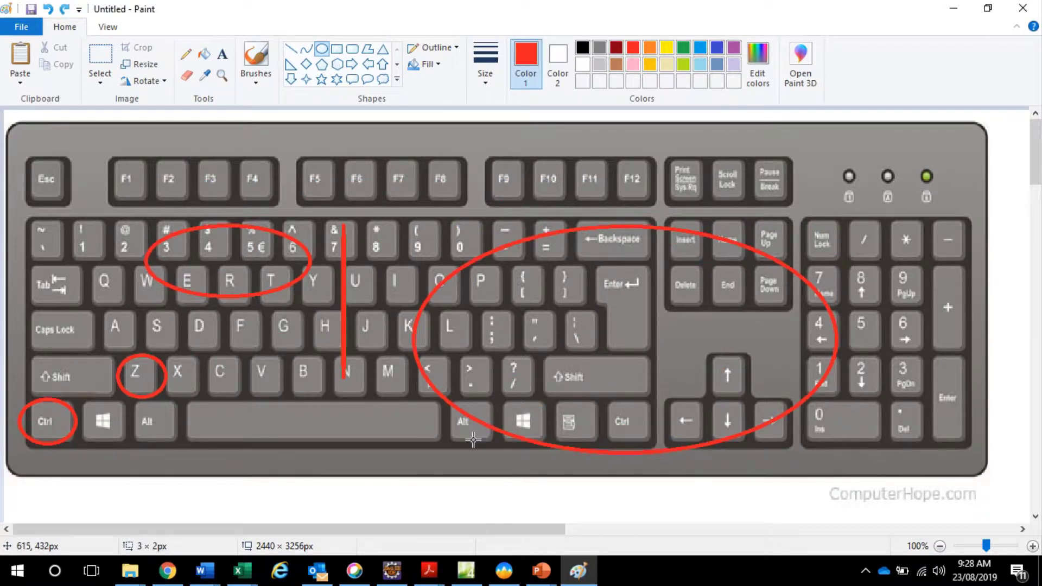
pyautogui.hotkey('ctrl', 'z')
pyautogui.hotkey('ctrl', 'z')
pyautogui.hotkey('ctrl', 'z')
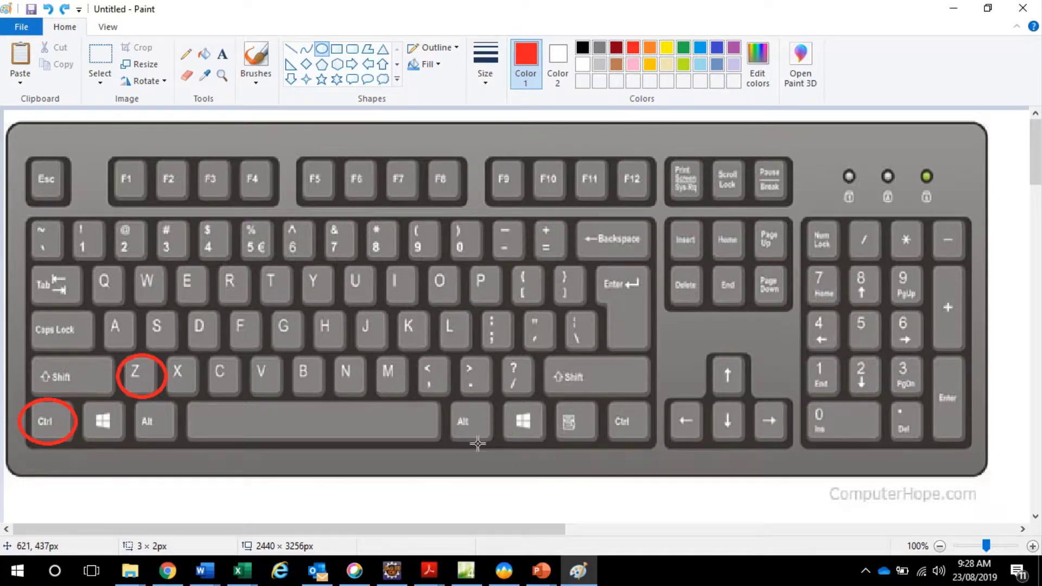
pyautogui.hotkey('ctrl', 'z')
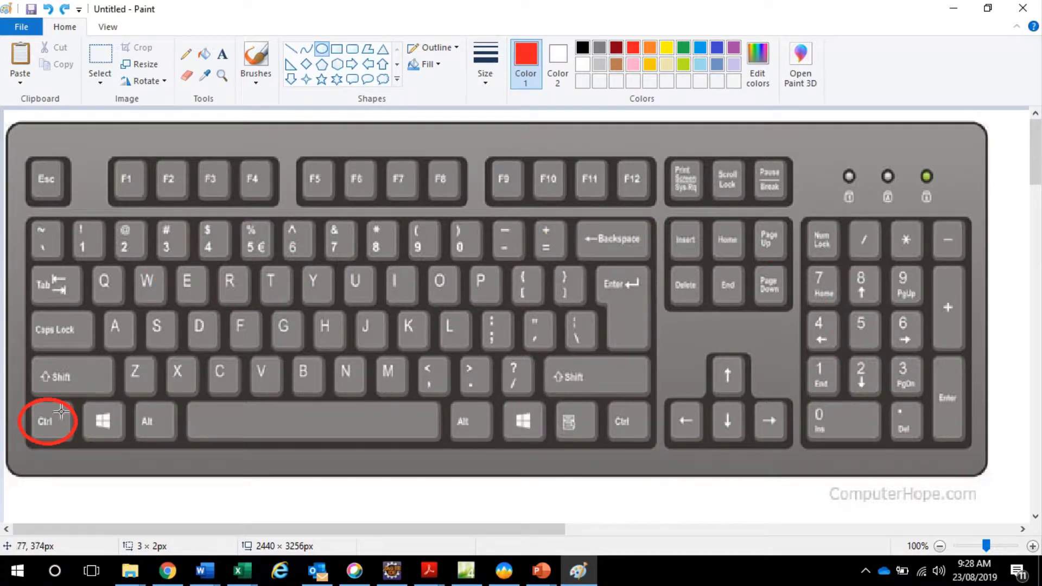
pyautogui.hotkey('ctrl', 'z')
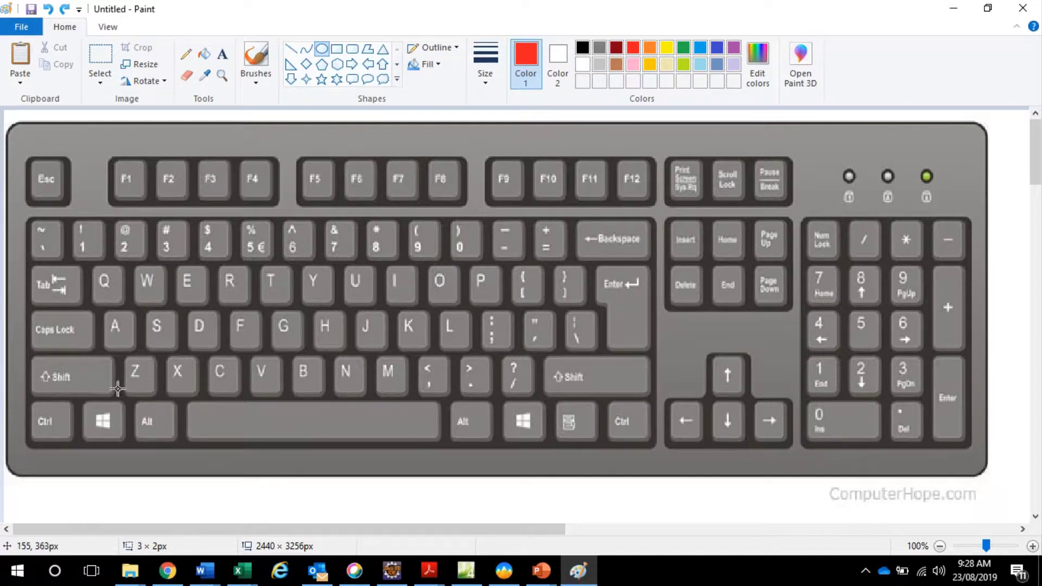
# Circle the left Ctrl, C, V, X and Z keys in red.
pyautogui.moveTo(27, 402); pyautogui.dragTo(84, 448)
pyautogui.moveTo(197, 353); pyautogui.dragTo(245, 392)
pyautogui.moveTo(259, 352); pyautogui.dragTo(283, 400)
pyautogui.moveTo(196, 353); pyautogui.dragTo(163, 398)
pyautogui.moveTo(119, 356); pyautogui.dragTo(158, 392)
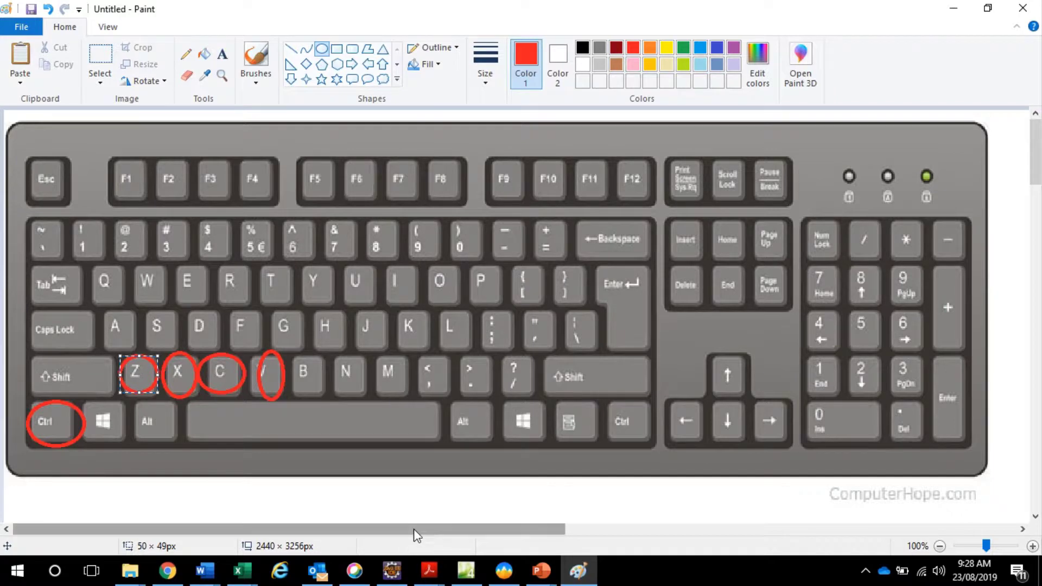
# Undo the Z, X, C and V circles, circle P, show and close Print, then undo the P circle.
pyautogui.hotkey('ctrl', 'z')
pyautogui.hotkey('ctrl', 'z')
pyautogui.hotkey('ctrl', 'z')
pyautogui.hotkey('ctrl', 'z')
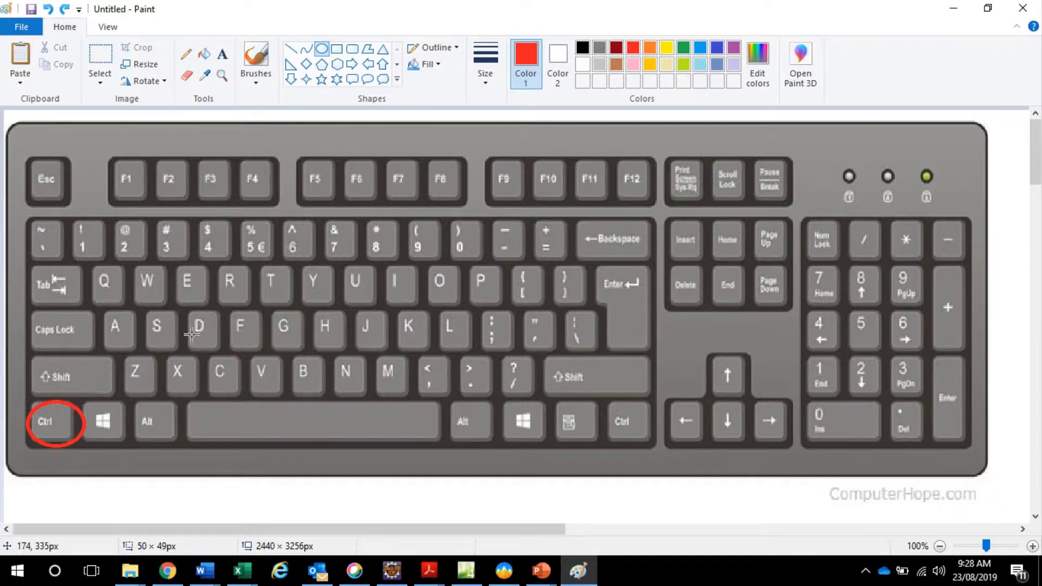
pyautogui.moveTo(461, 262); pyautogui.dragTo(509, 309)
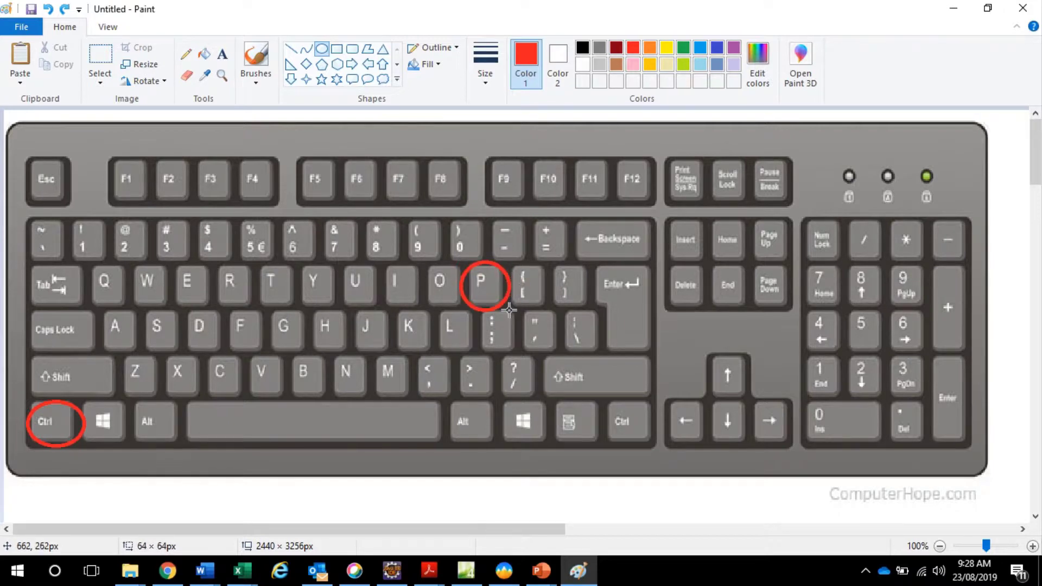
pyautogui.hotkey('ctrl', 'p')
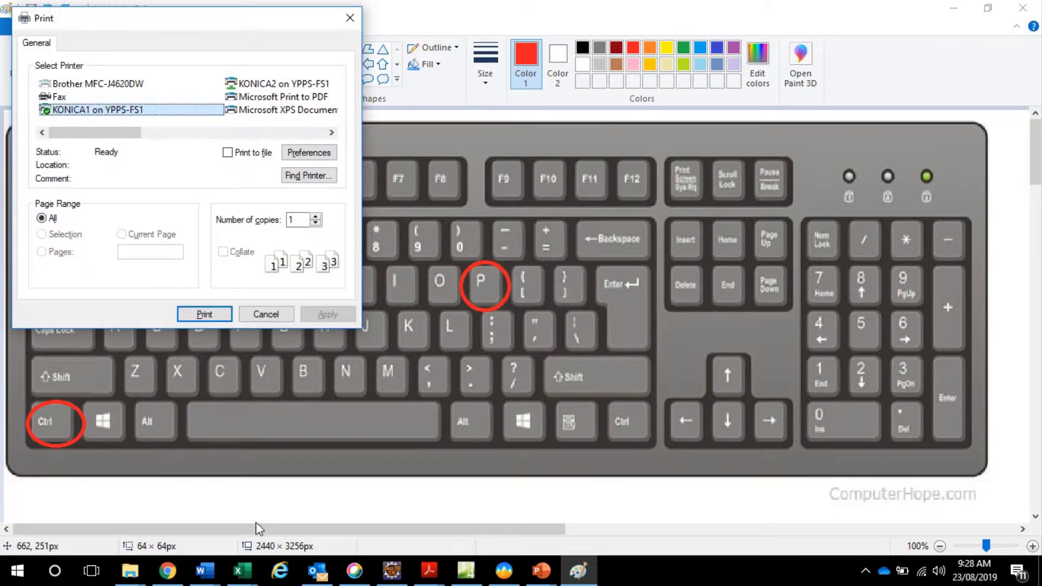
pyautogui.click(348, 21)
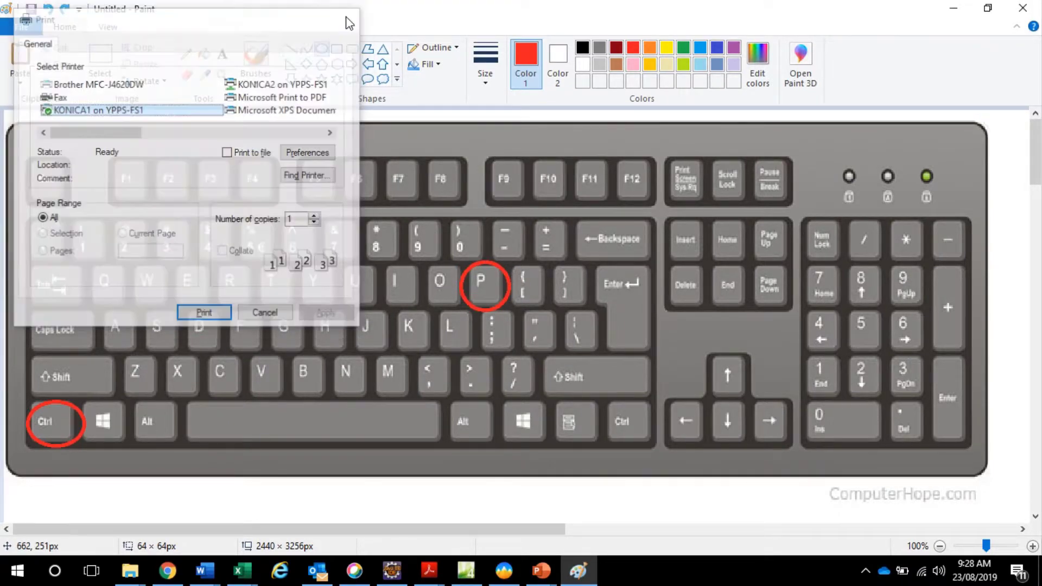
pyautogui.hotkey('ctrl', 'z')
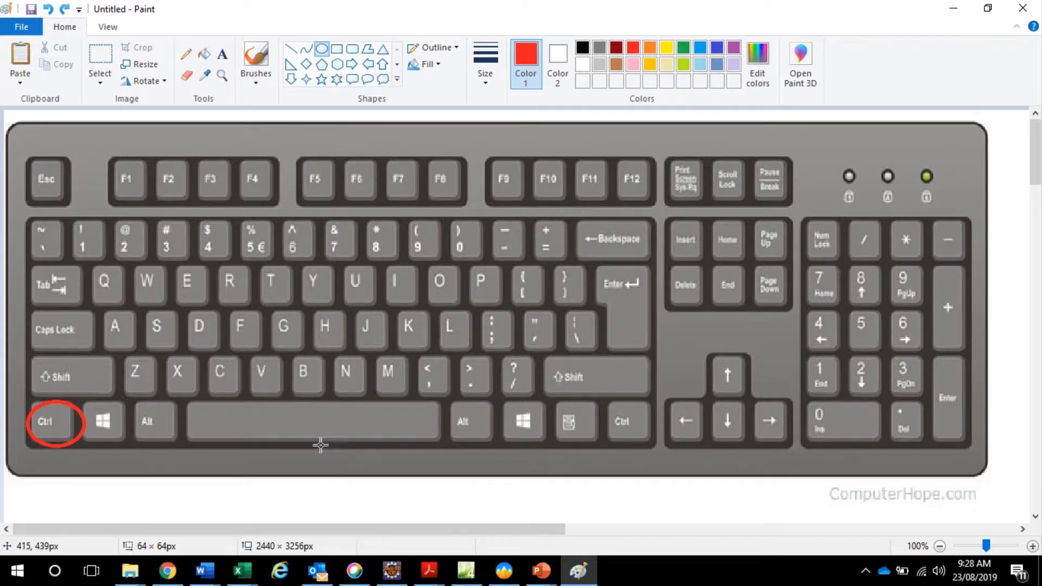
# Circle the N key in red, then bring forward the Word document 'PE yops scope and sequence 2013'.
pyautogui.moveTo(335, 355); pyautogui.dragTo(371, 391)
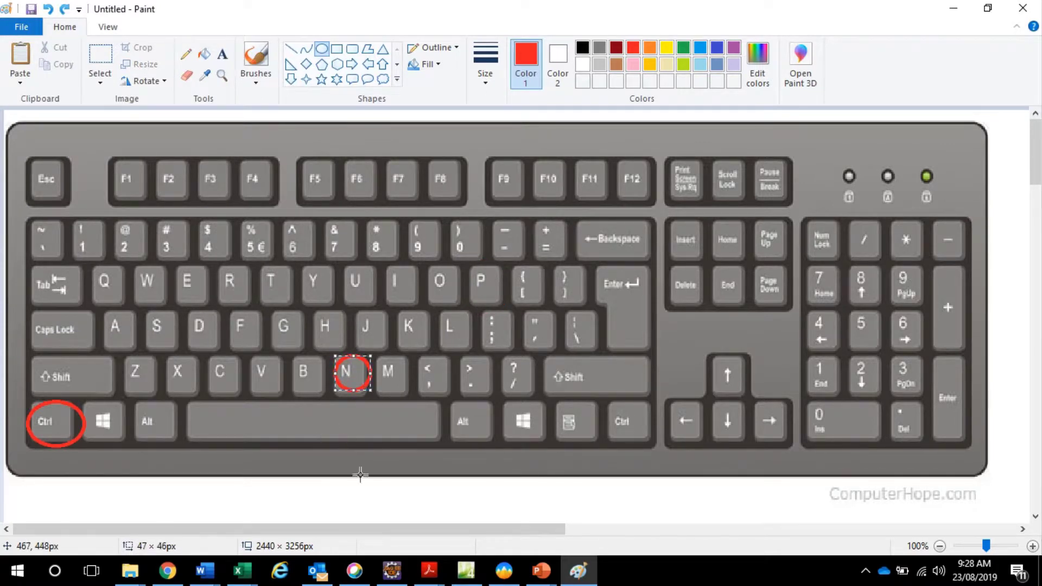
pyautogui.moveTo(204, 570)
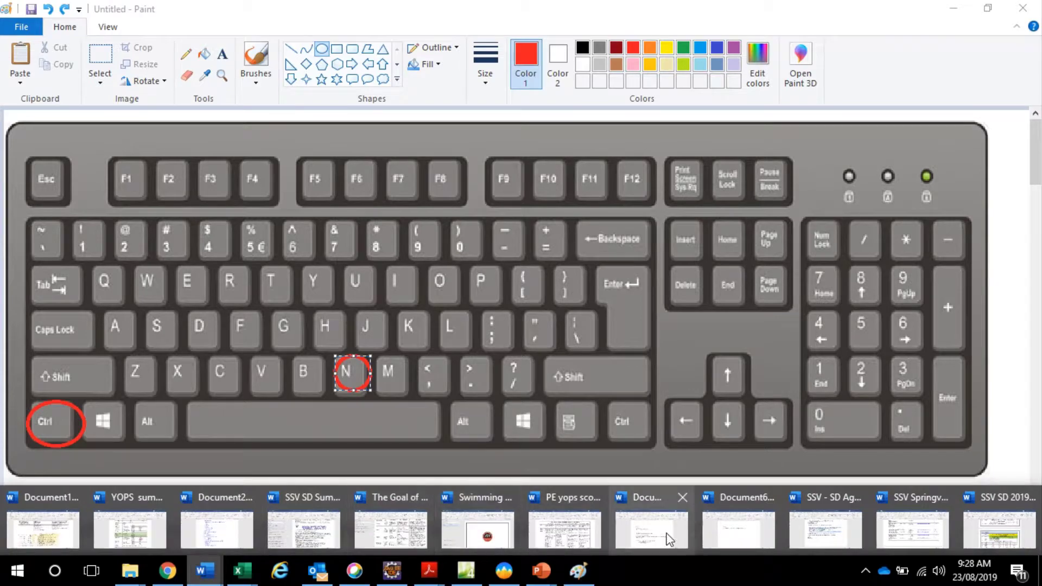
pyautogui.click(556, 535)
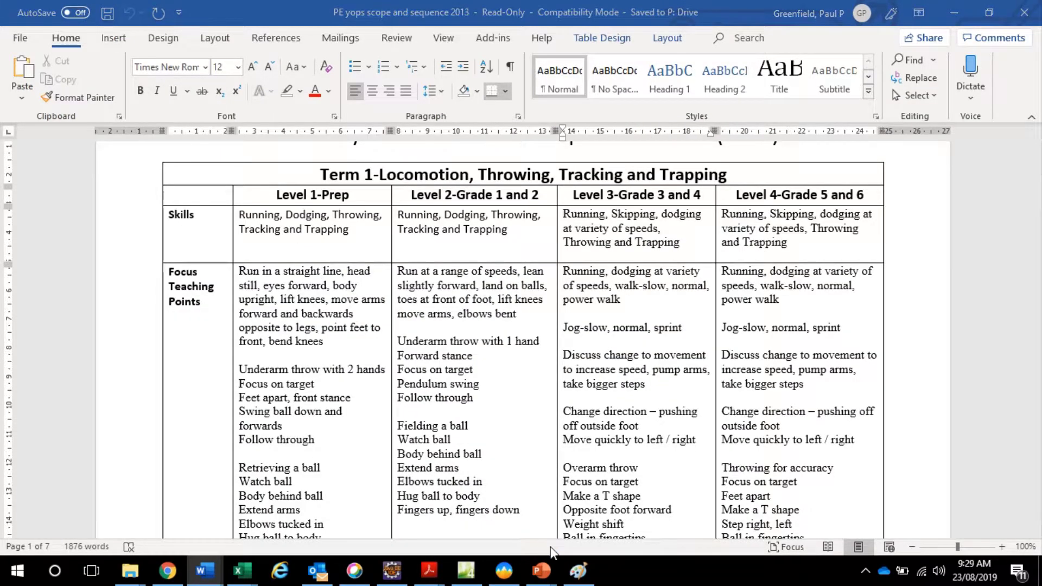
# Return to Chrome's keyboard image search, then open a blank new window with Ctrl+T and close it.
pyautogui.hotkey('alt', 'Tab')
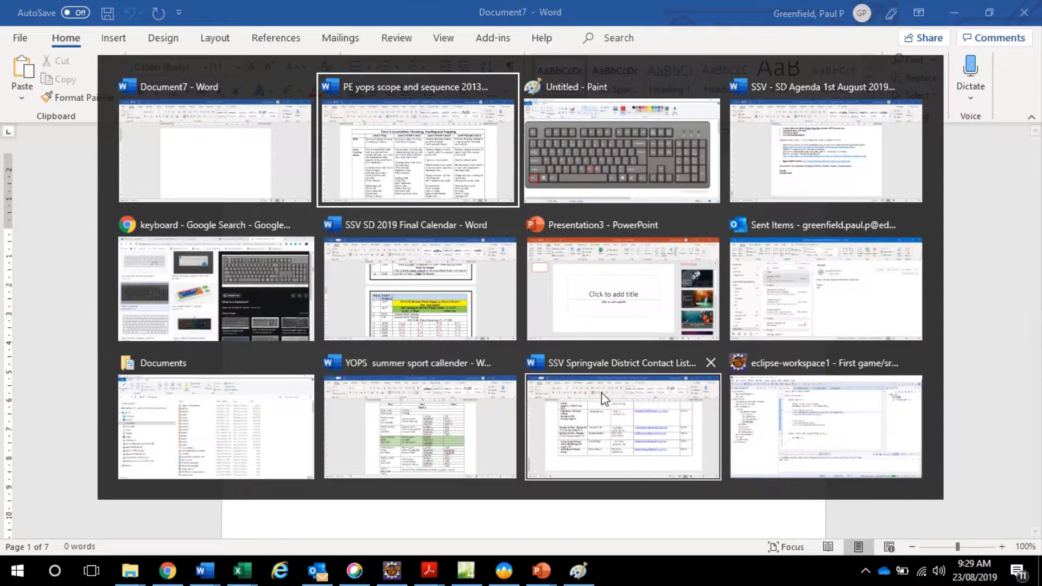
pyautogui.click(144, 311)
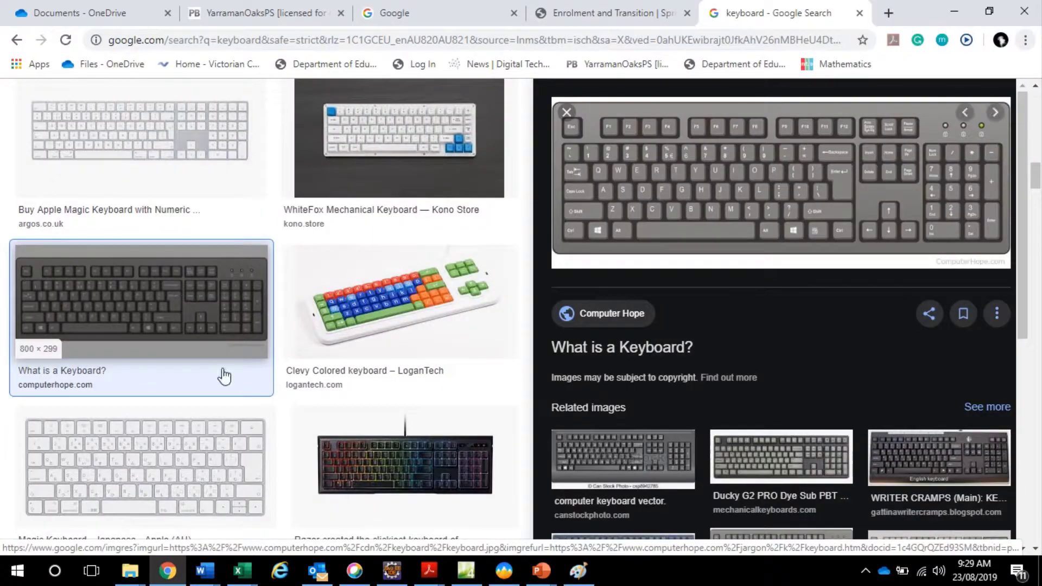
pyautogui.hotkey('ctrl', 't')
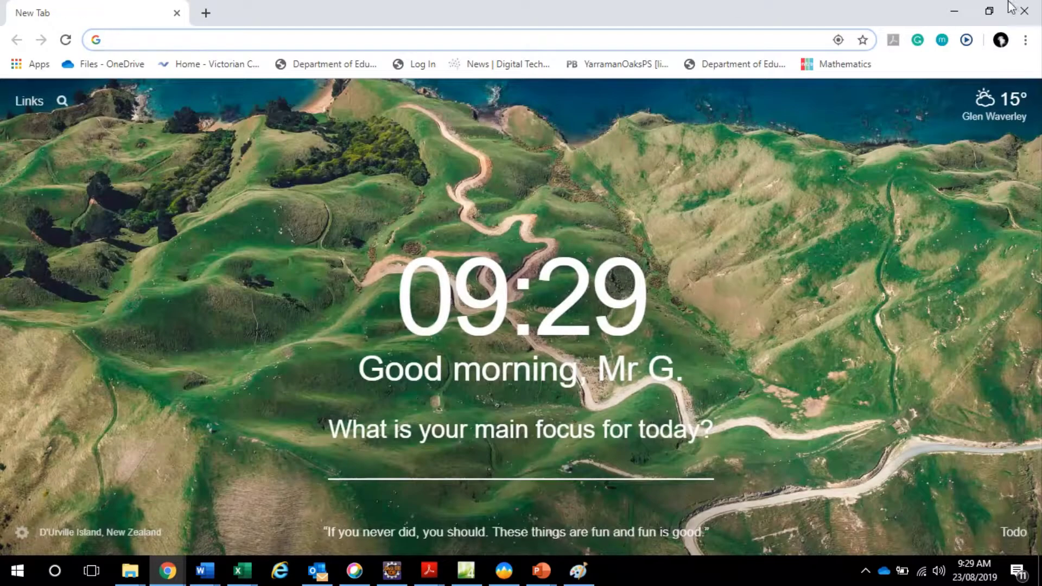
pyautogui.moveTo(1024, 8)
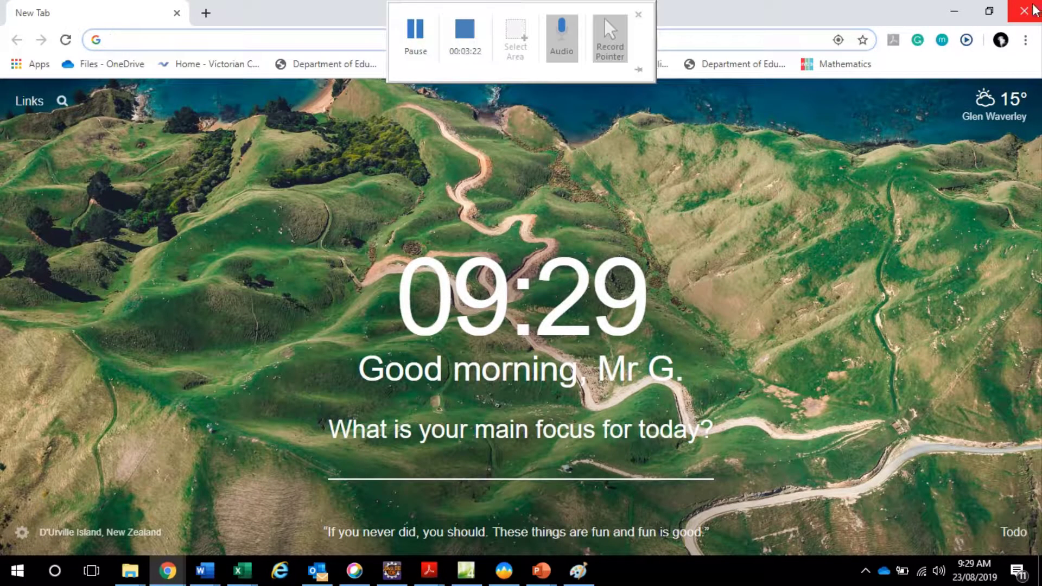
pyautogui.click(1025, 10)
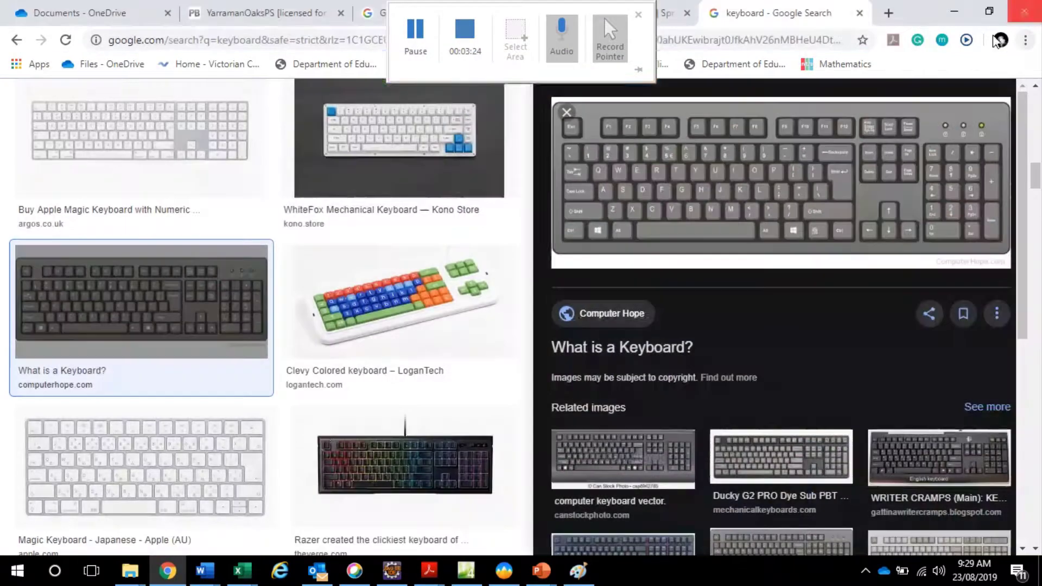
pyautogui.hotkey('alt', 'Tab')
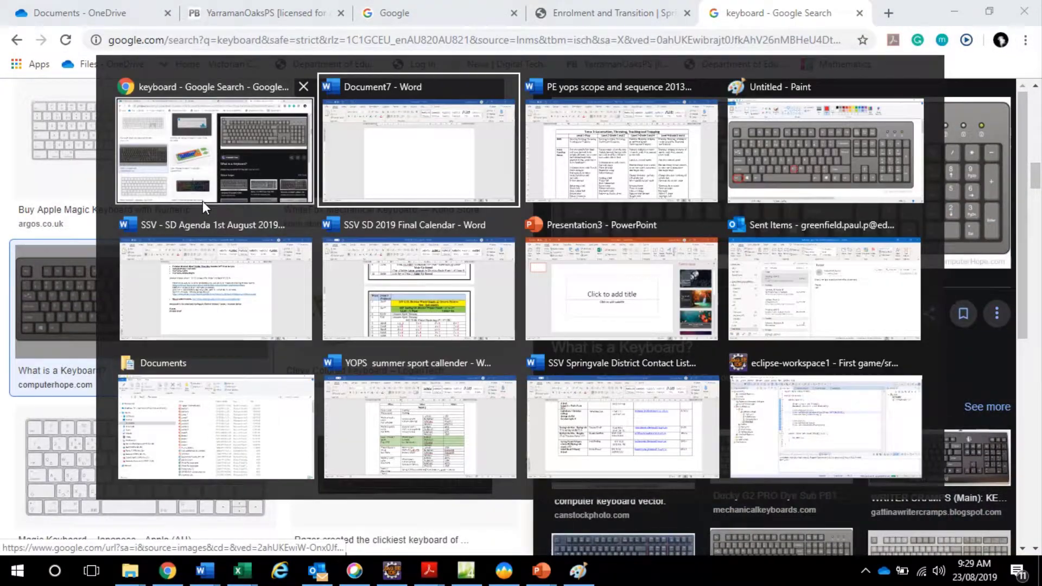
# Switch back to Untitled - Paint and show previews of the open Word documents.
pyautogui.click(818, 188)
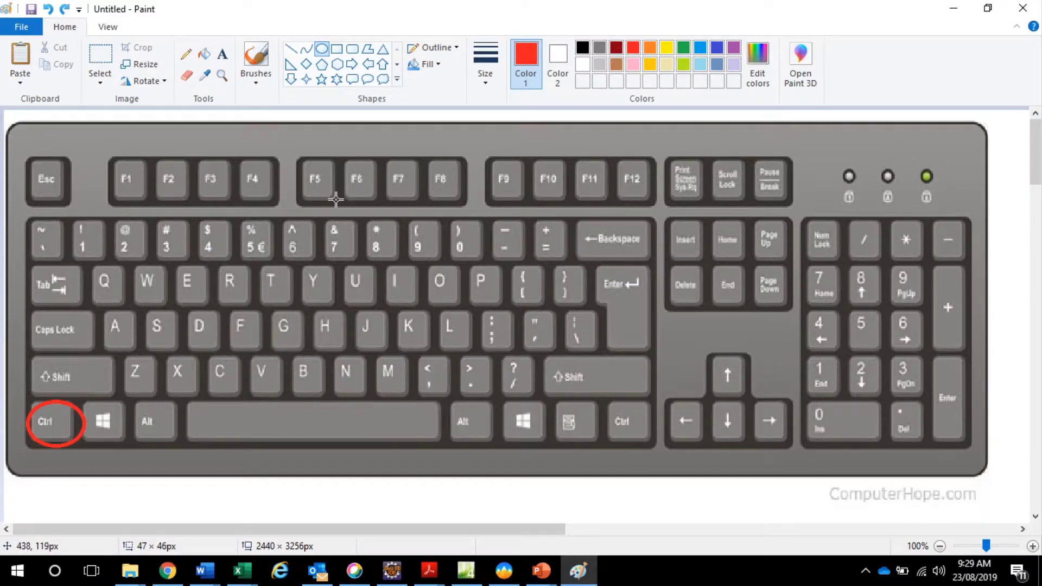
pyautogui.click(218, 571)
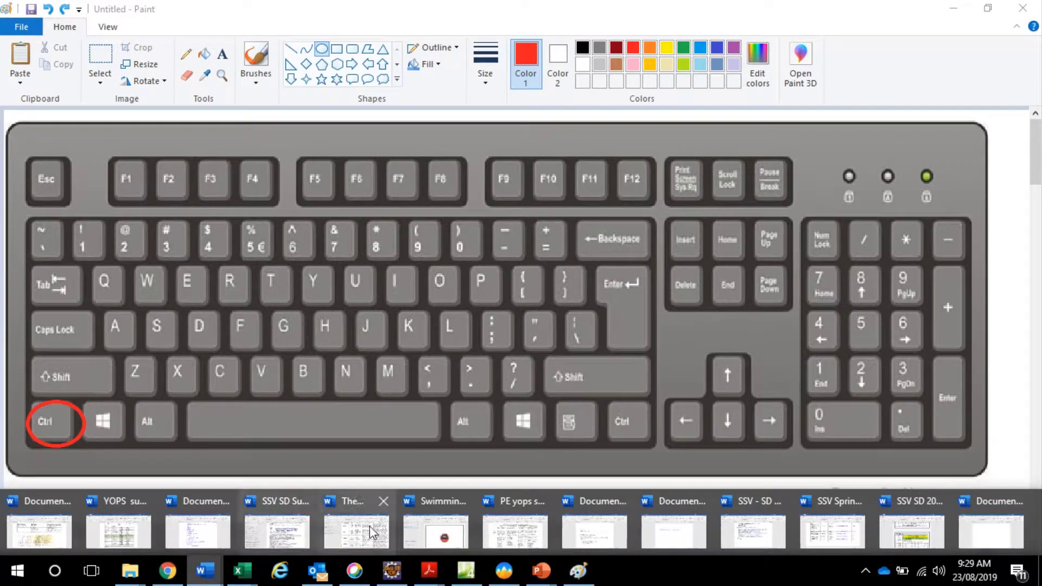
# In Document6, delete both Data wall note lines and turn on underline and italic formatting.
pyautogui.click(655, 534)
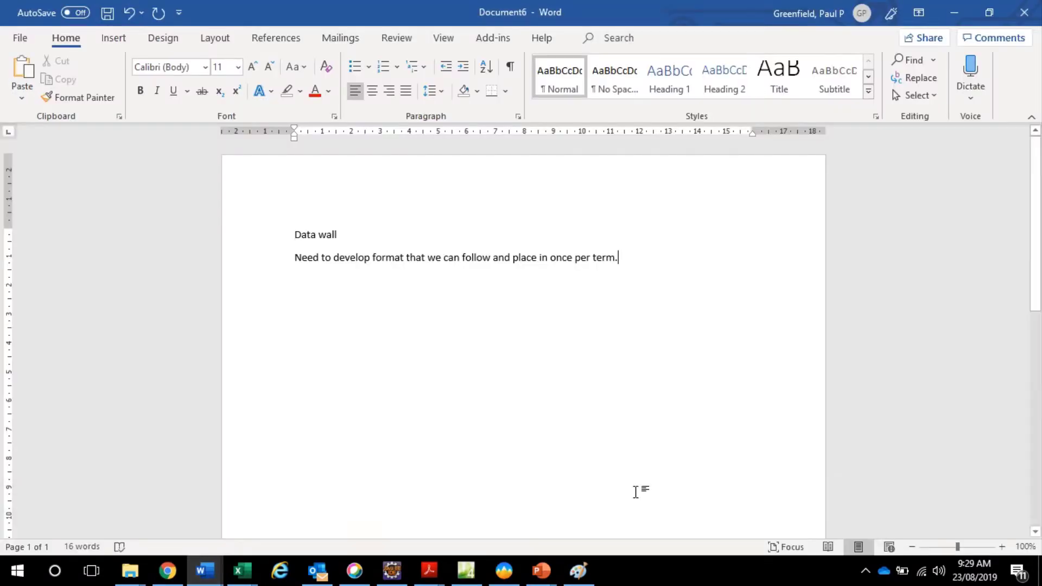
pyautogui.moveTo(239, 233); pyautogui.dragTo(415, 293)
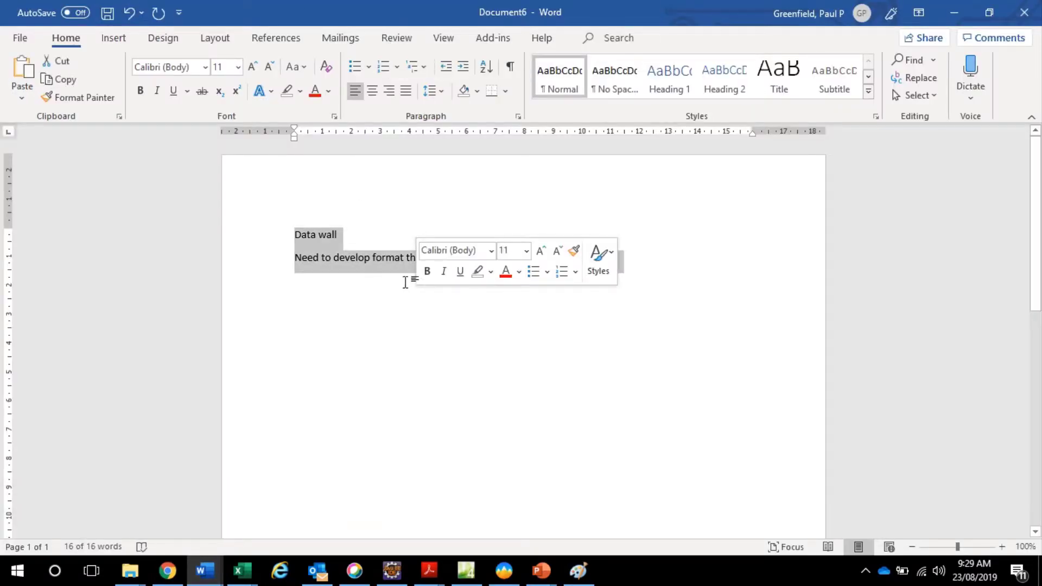
pyautogui.press('Delete')
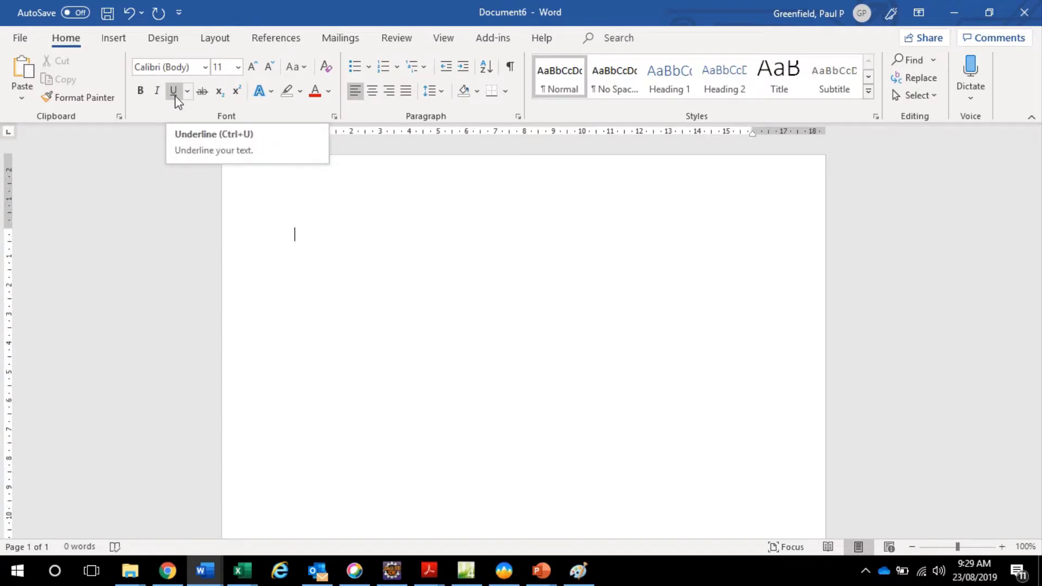
pyautogui.click(175, 95)
pyautogui.click(159, 93)
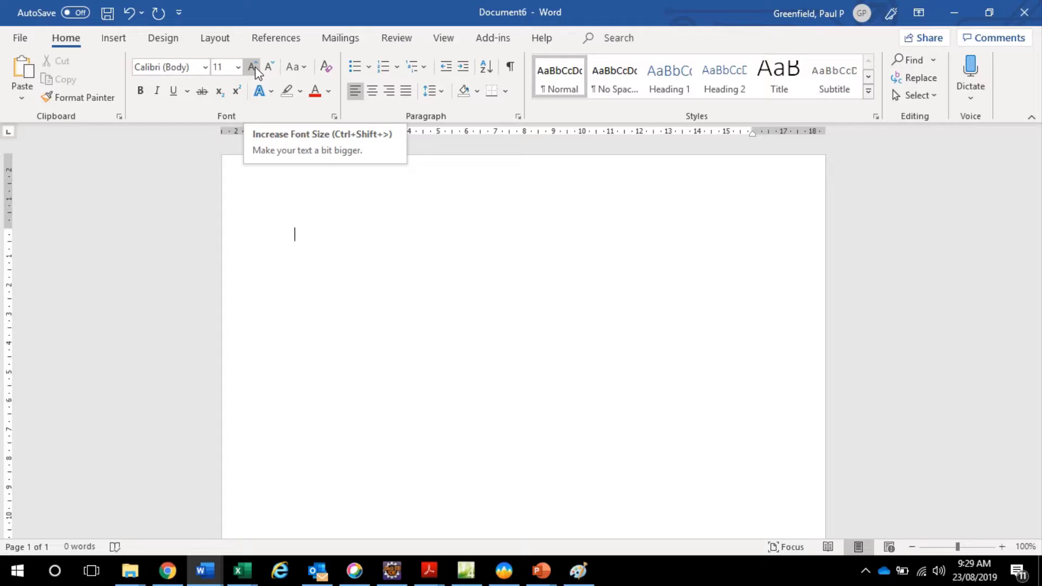
# Type 'sdfasda', enlarge its font twice with Ctrl+Shift+>, then undo back to a blank page.
pyautogui.click(241, 232)
pyautogui.write('sdfasd')
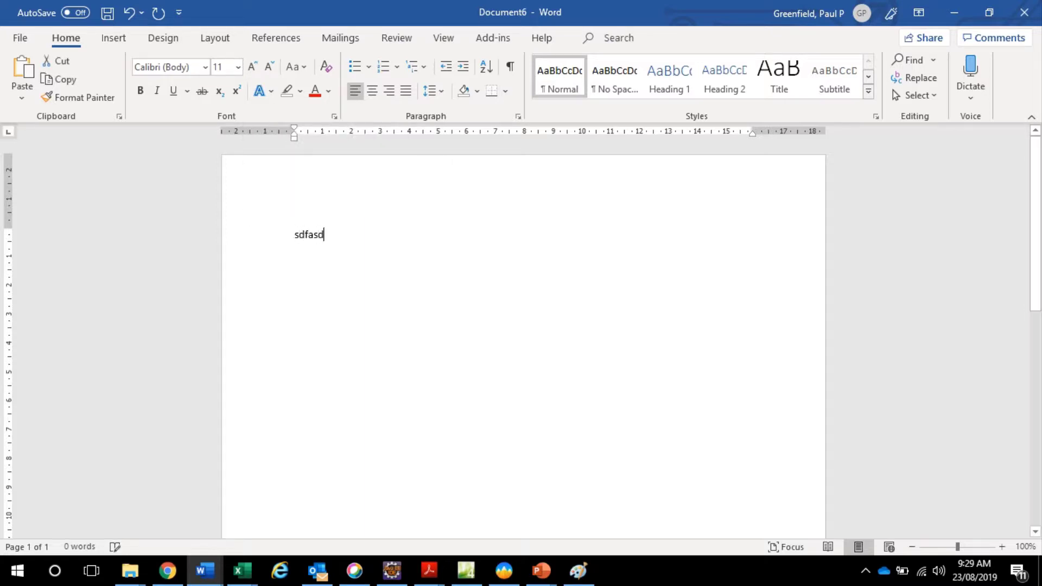
pyautogui.write('a')
pyautogui.click(240, 233)
pyautogui.hotkey('ctrl', 'shift', '>')
pyautogui.hotkey('ctrl', 'shift', '>')
pyautogui.hotkey('ctrl', 'shift', '>')
pyautogui.hotkey('ctrl', 'shift', '>')
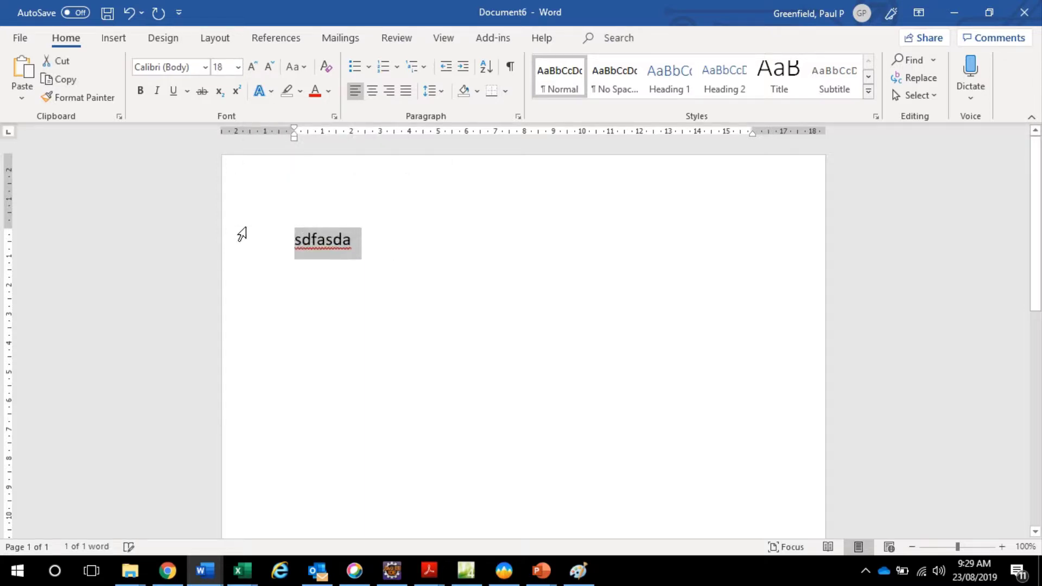
pyautogui.hotkey('ctrl', 'shift', '>')
pyautogui.hotkey('ctrl', 'shift', '>')
pyautogui.hotkey('ctrl', 'shift', '>')
pyautogui.hotkey('ctrl', 'shift', '>')
pyautogui.hotkey('ctrl', 'shift', '>')
pyautogui.hotkey('ctrl', 'shift', '>')
pyautogui.hotkey('ctrl', 'shift', '>')
pyautogui.hotkey('ctrl', 'z')
pyautogui.hotkey('ctrl', 'z')
pyautogui.hotkey('ctrl', 'z')
pyautogui.hotkey('ctrl', 'z')
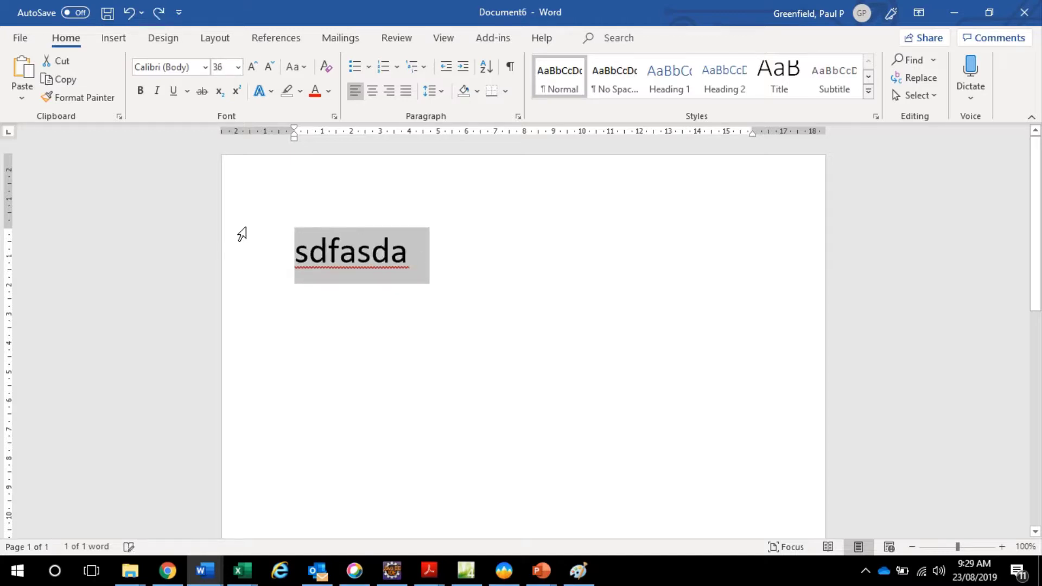
pyautogui.hotkey('ctrl', 'z')
pyautogui.hotkey('ctrl', 'z')
pyautogui.hotkey('ctrl', 'z')
pyautogui.hotkey('ctrl', 'z')
pyautogui.hotkey('ctrl', 'z')
pyautogui.hotkey('ctrl', 'z')
pyautogui.hotkey('ctrl', 'z')
pyautogui.hotkey('ctrl', 'z')
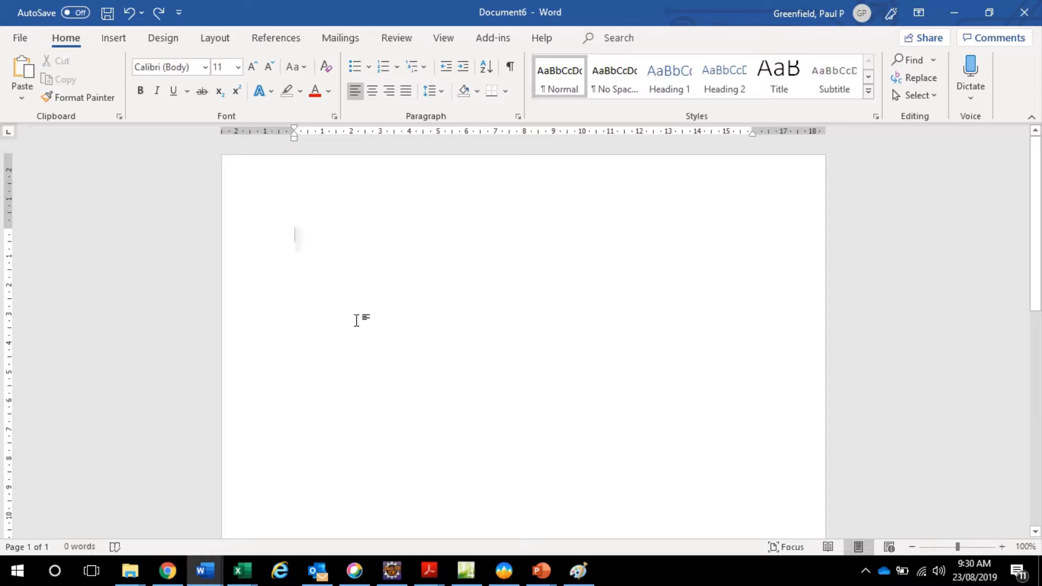
pyautogui.hotkey('alt', 'Tab')
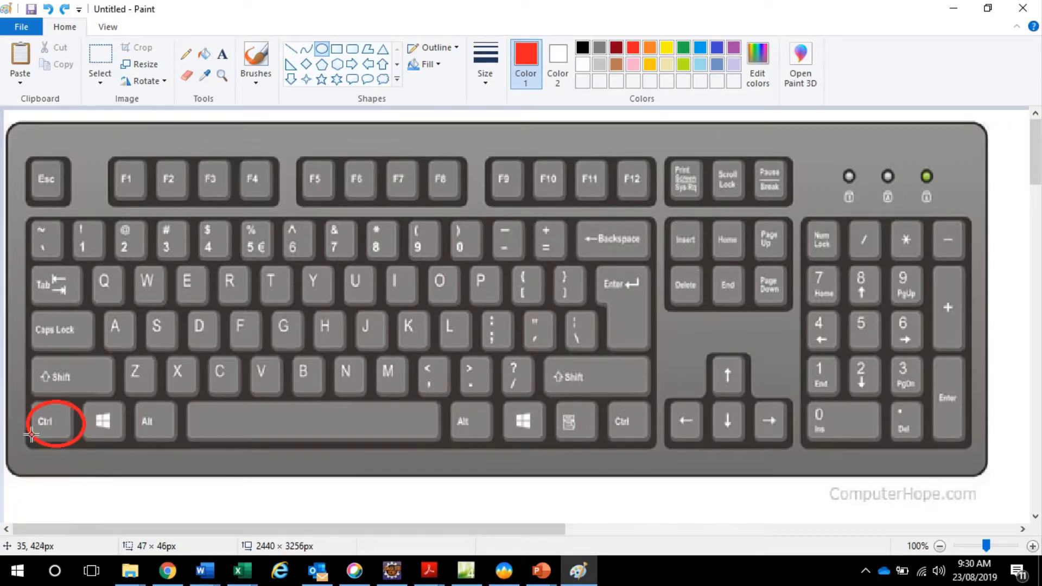
# Circle the Alt key in red, remove it, and redraw the red circle around Ctrl.
pyautogui.moveTo(126, 400); pyautogui.dragTo(179, 444)
pyautogui.hotkey('ctrl', 'z')
pyautogui.hotkey('ctrl', 'z')
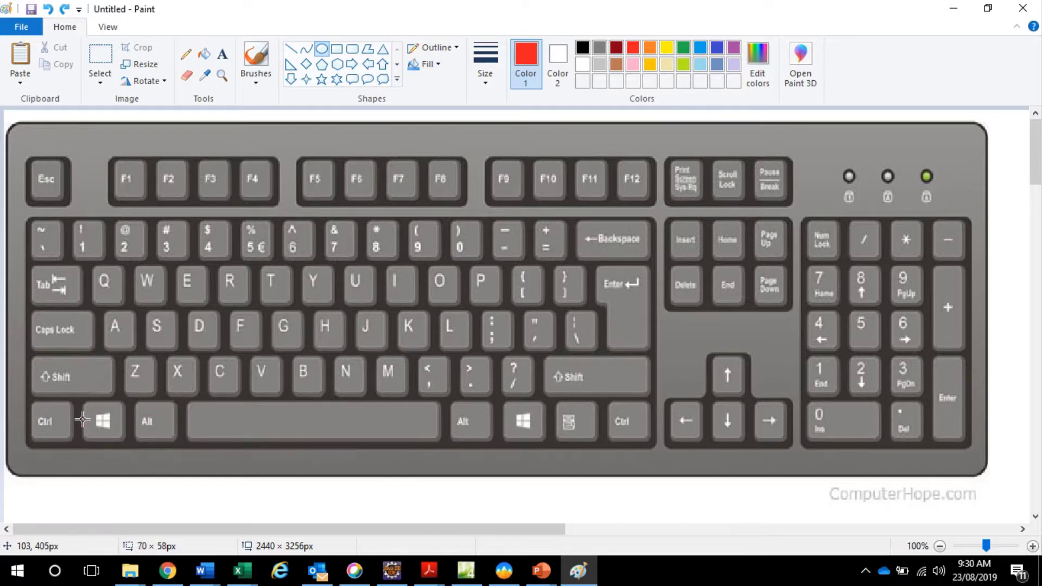
pyautogui.moveTo(138, 403); pyautogui.dragTo(195, 456)
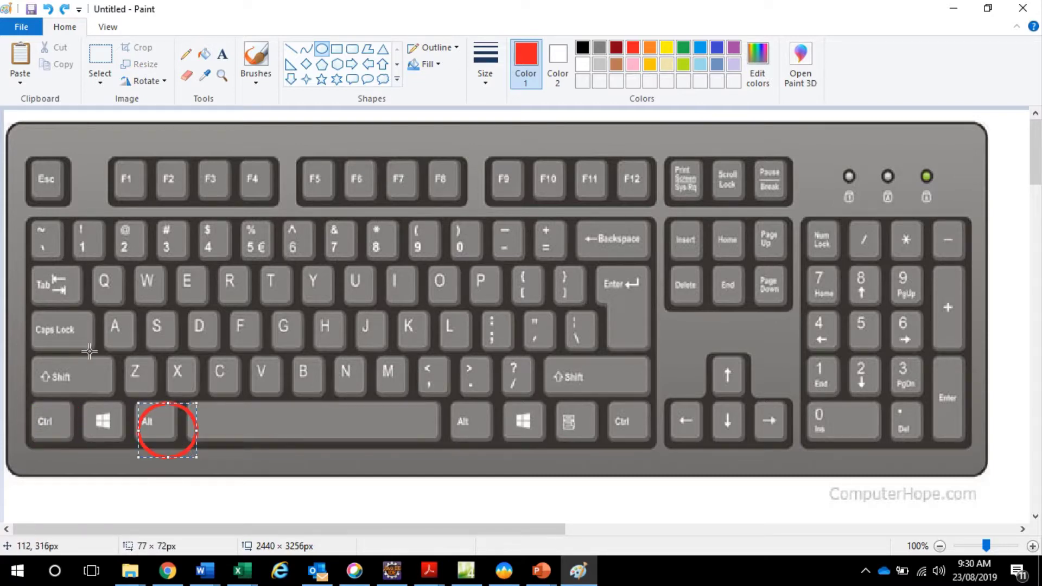
pyautogui.hotkey('alt', 'Tab')
pyautogui.hotkey('alt', 'Tab')
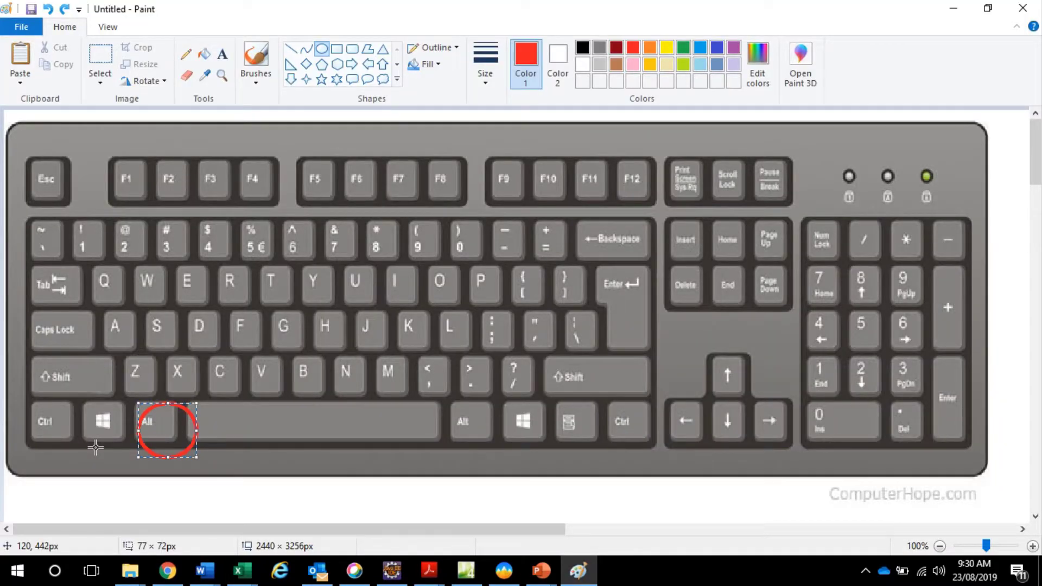
pyautogui.press('Delete')
pyautogui.moveTo(12, 394); pyautogui.dragTo(83, 451)
# Try red circles around the C, V, X and Z keys, removing each one.
pyautogui.moveTo(206, 351); pyautogui.dragTo(233, 387)
pyautogui.press('Delete')
pyautogui.moveTo(243, 352); pyautogui.dragTo(280, 399)
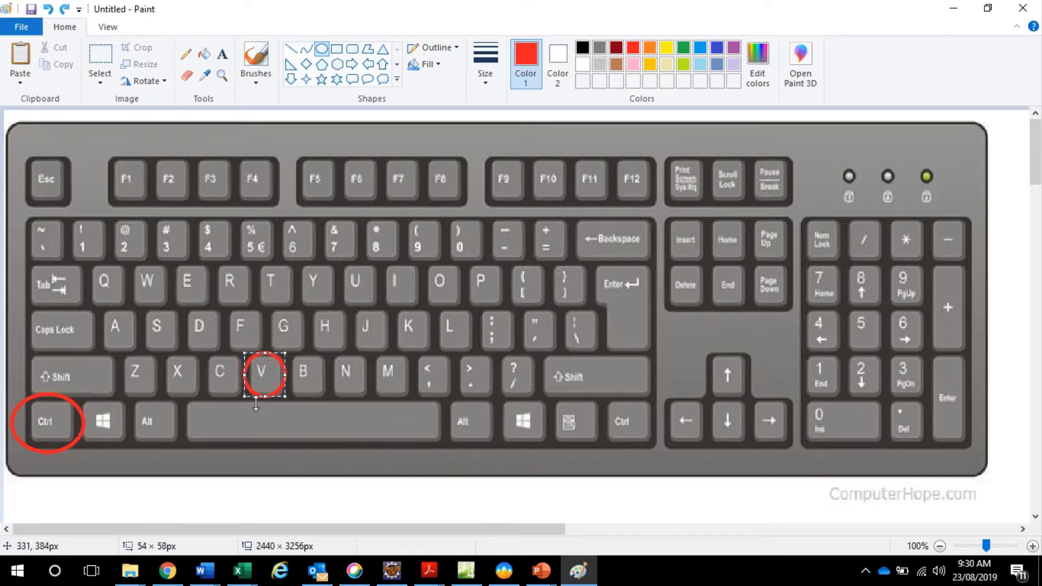
pyautogui.press('Delete')
pyautogui.moveTo(163, 359); pyautogui.dragTo(198, 395)
pyautogui.press('Delete')
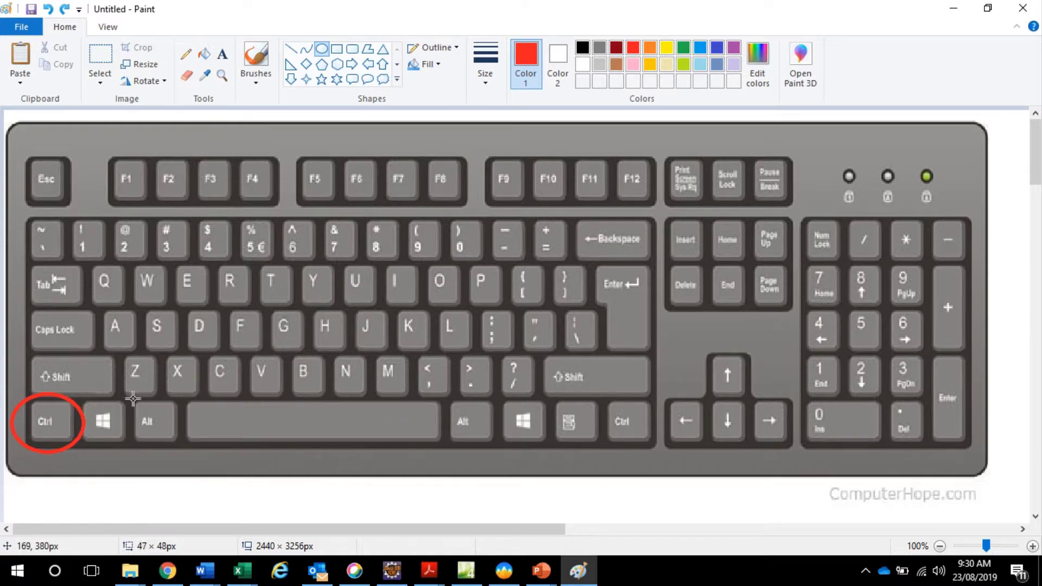
pyautogui.moveTo(120, 356); pyautogui.dragTo(162, 393)
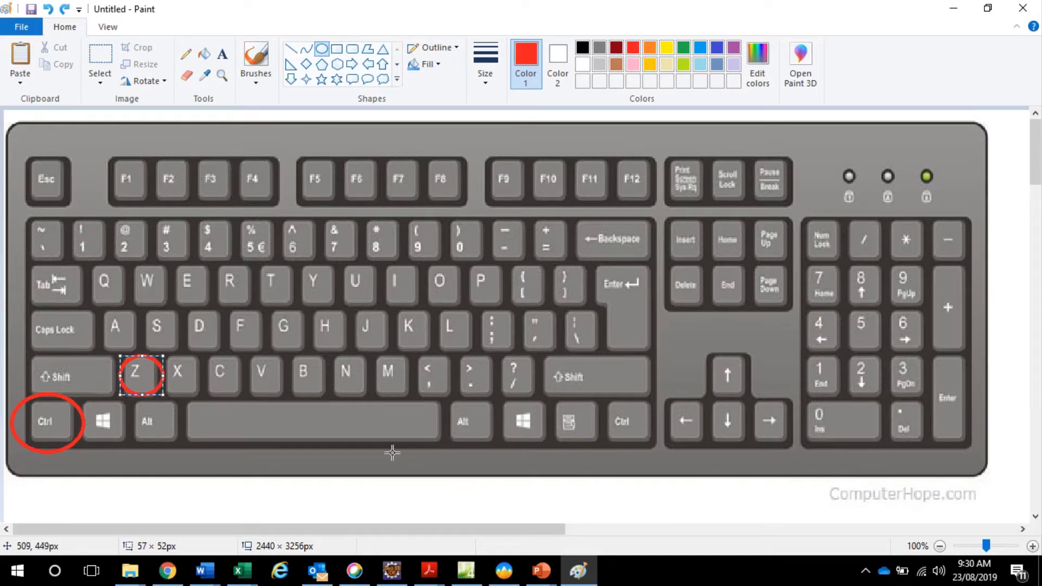
pyautogui.press('Delete')
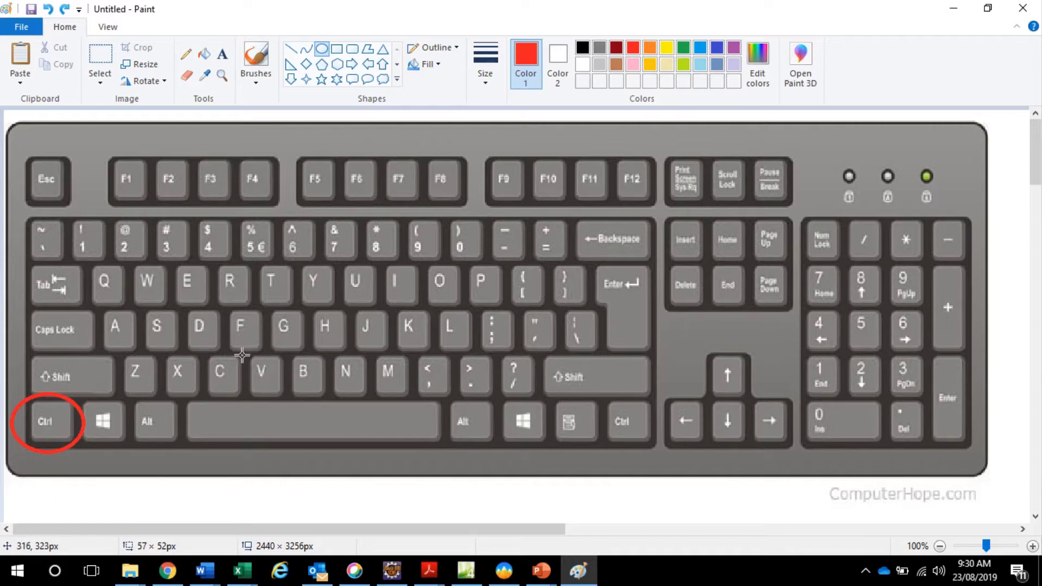
# Draw and undo red circles around the P, Ctrl and Alt keys, leaving none.
pyautogui.hotkey('alt', 'Tab')
pyautogui.hotkey('alt', 'Tab')
pyautogui.moveTo(463, 260); pyautogui.dragTo(499, 309)
pyautogui.hotkey('ctrl', 'z')
pyautogui.hotkey('ctrl', 'z')
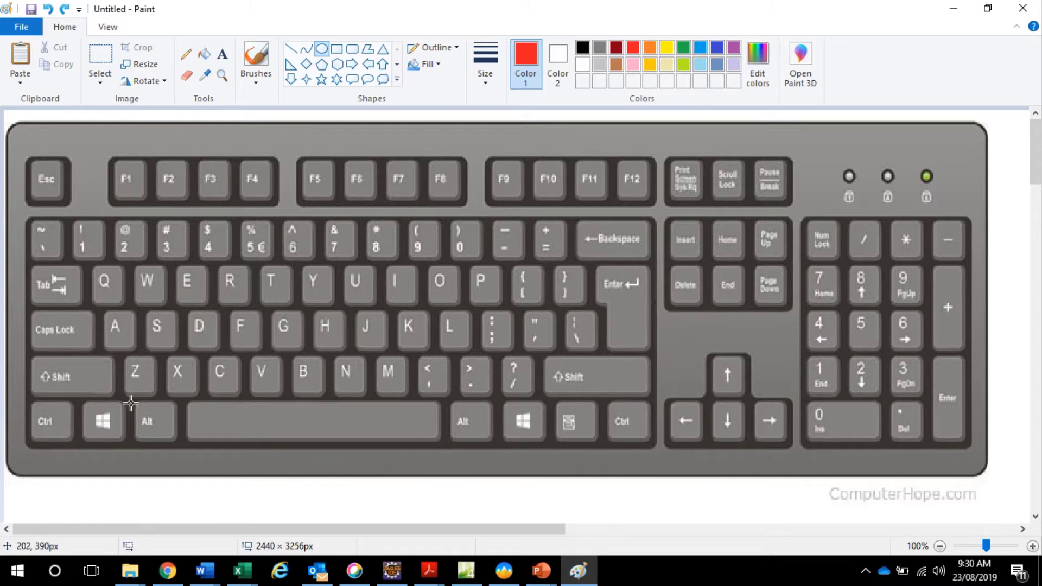
pyautogui.moveTo(26, 398); pyautogui.dragTo(75, 448)
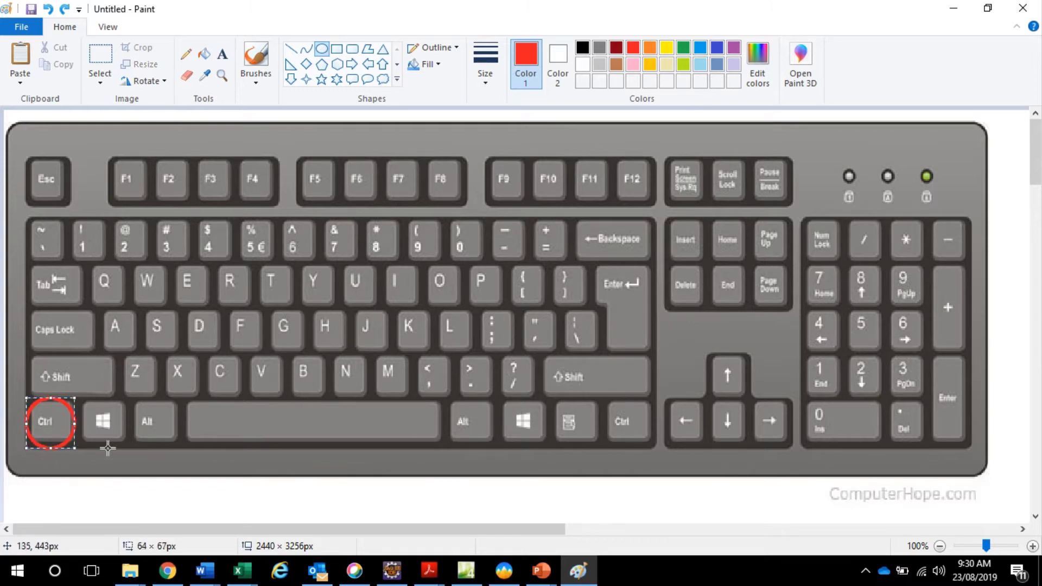
pyautogui.hotkey('ctrl', 'z')
pyautogui.moveTo(133, 393); pyautogui.dragTo(175, 447)
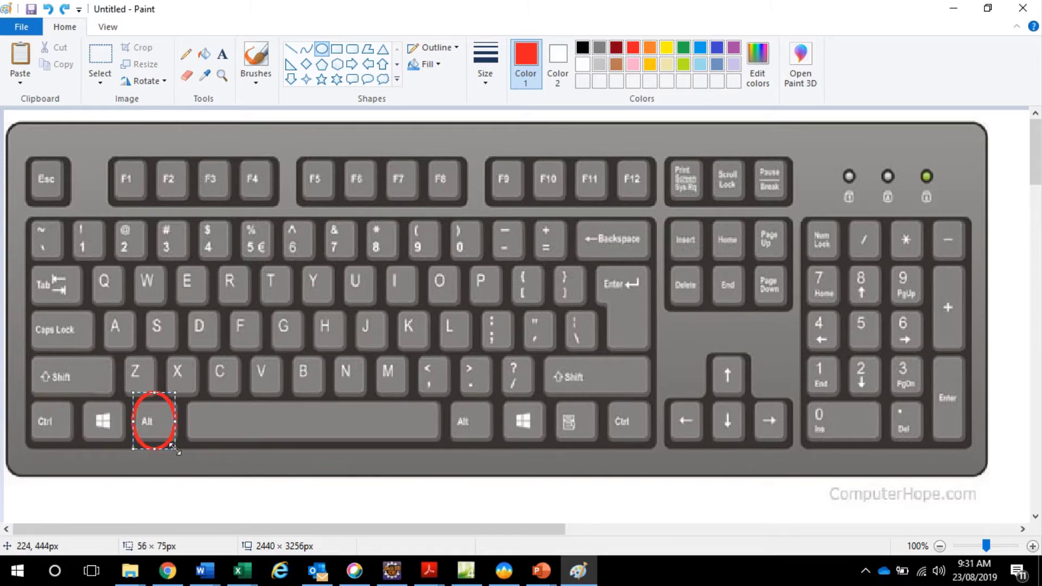
pyautogui.hotkey('ctrl', 'z')
# Briefly bring up and minimise Webex Teams and Outlook, then show the open Word windows.
pyautogui.click(350, 572)
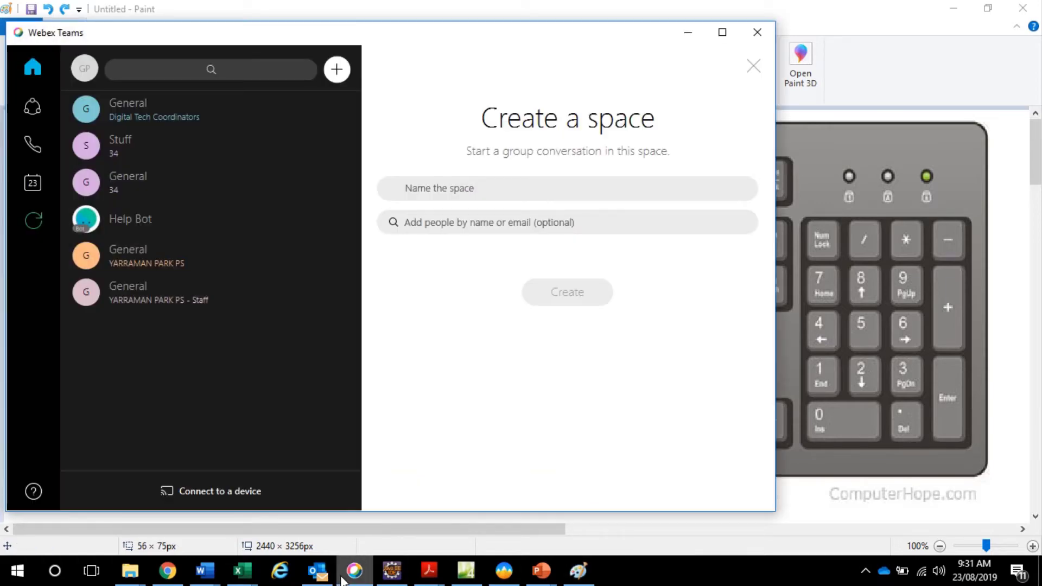
pyautogui.click(344, 576)
pyautogui.click(319, 574)
pyautogui.click(323, 575)
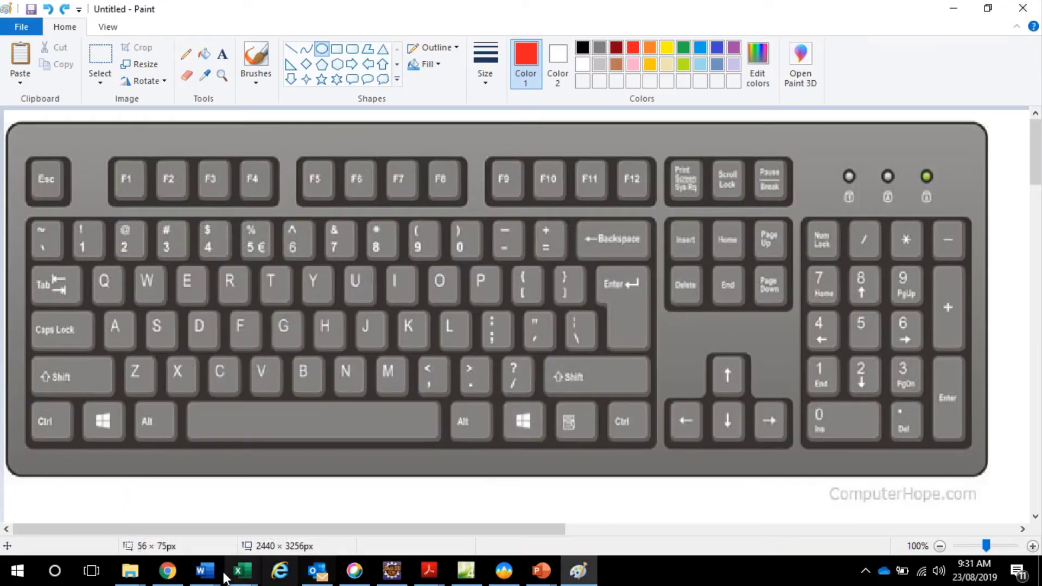
pyautogui.click(192, 573)
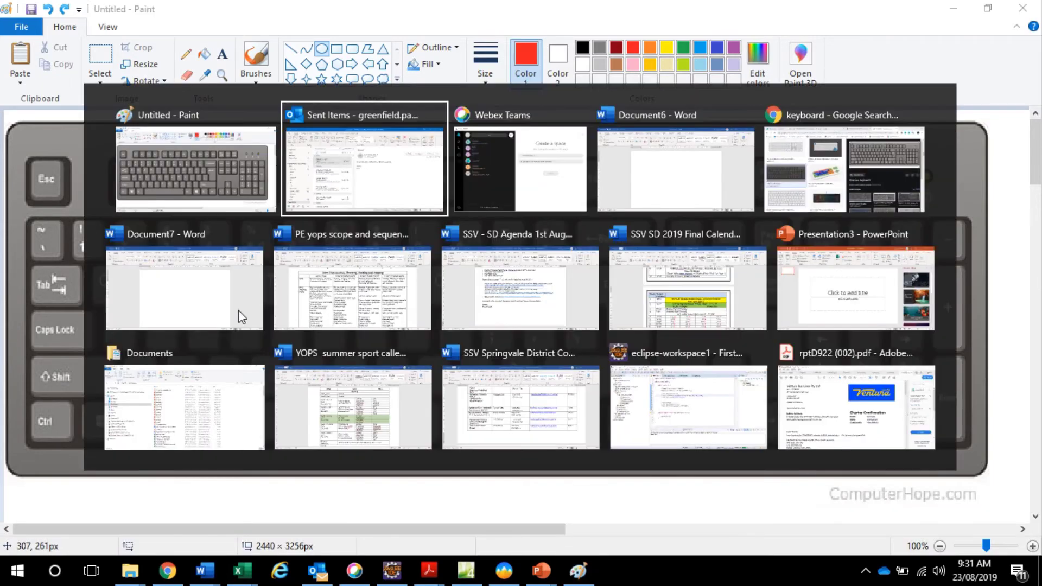
# Bring Document6 to the front and close it with Alt+F4 without saving.
pyautogui.hotkey('alt', 'Tab')
pyautogui.click(672, 115)
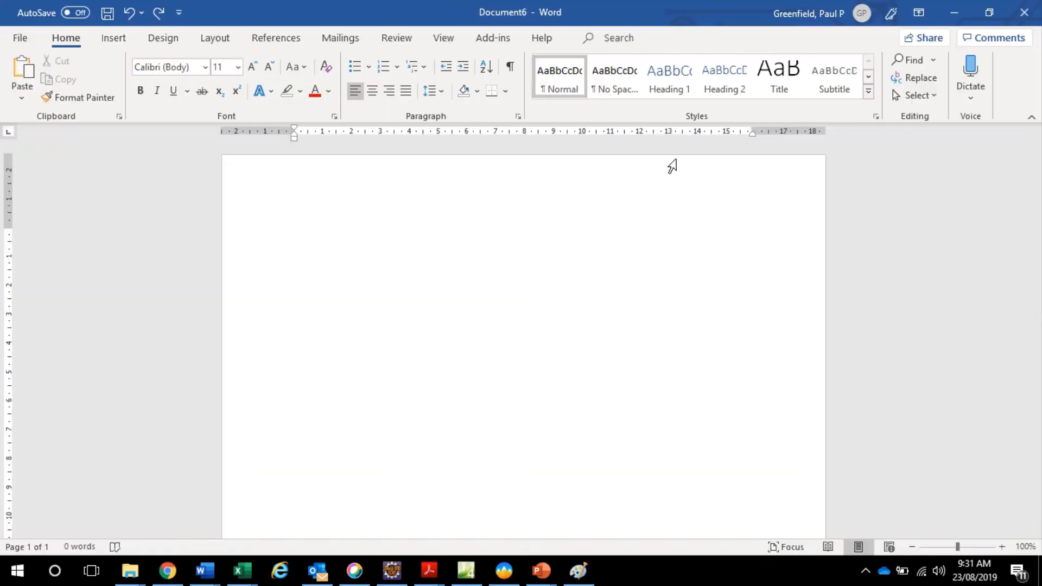
pyautogui.press('alt')
pyautogui.hotkey('alt', 'F4')
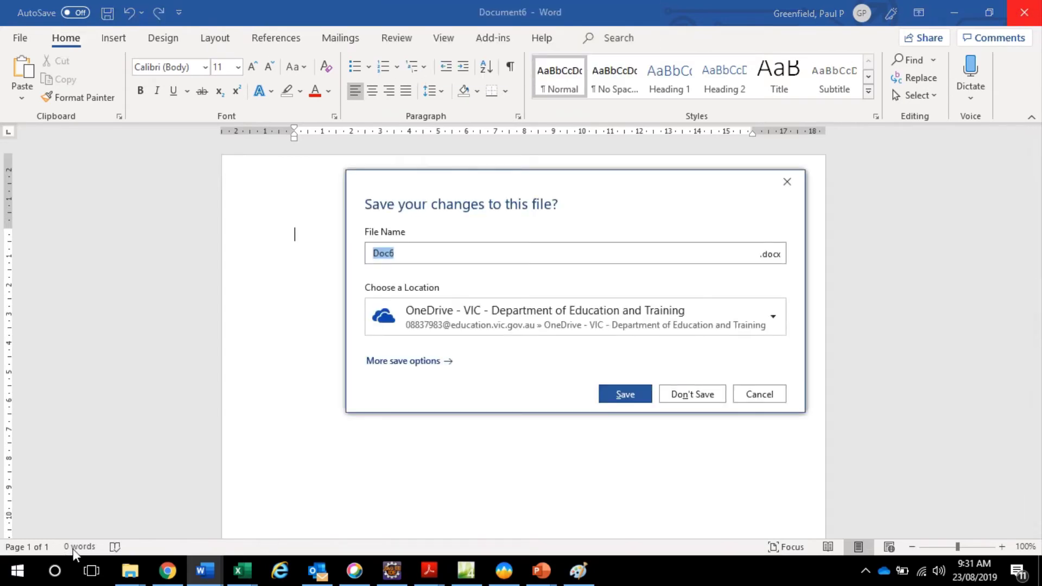
pyautogui.click(715, 394)
pyautogui.hotkey('alt', 'Tab')
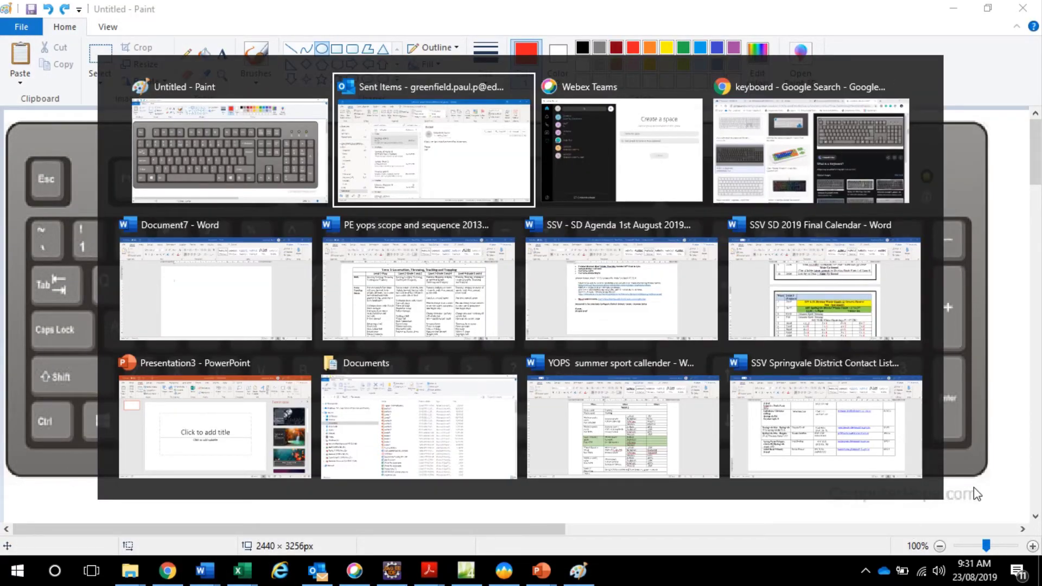
# Cycle through the open-window thumbnails and release on Untitled - Paint.
pyautogui.press('Tab')
pyautogui.press('Tab')
pyautogui.press('Tab')
pyautogui.press('Tab')
pyautogui.press('Tab')
pyautogui.press('Tab')
pyautogui.press('Tab')
pyautogui.press('Tab')
pyautogui.press('Tab')
pyautogui.press('Tab')
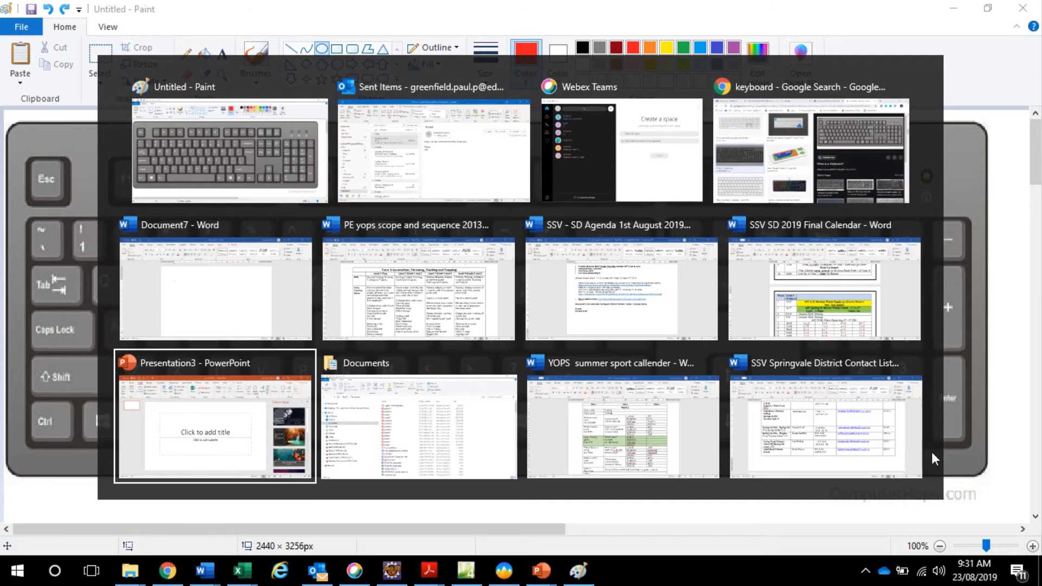
pyautogui.press('Tab')
pyautogui.press('Tab')
pyautogui.press('Tab')
pyautogui.press('Tab')
pyautogui.press('Tab')
pyautogui.press('Tab')
pyautogui.press('Tab')
pyautogui.press('Tab')
pyautogui.press('Tab')
pyautogui.press('Tab')
pyautogui.press('Tab')
pyautogui.press('Tab')
pyautogui.press('Tab')
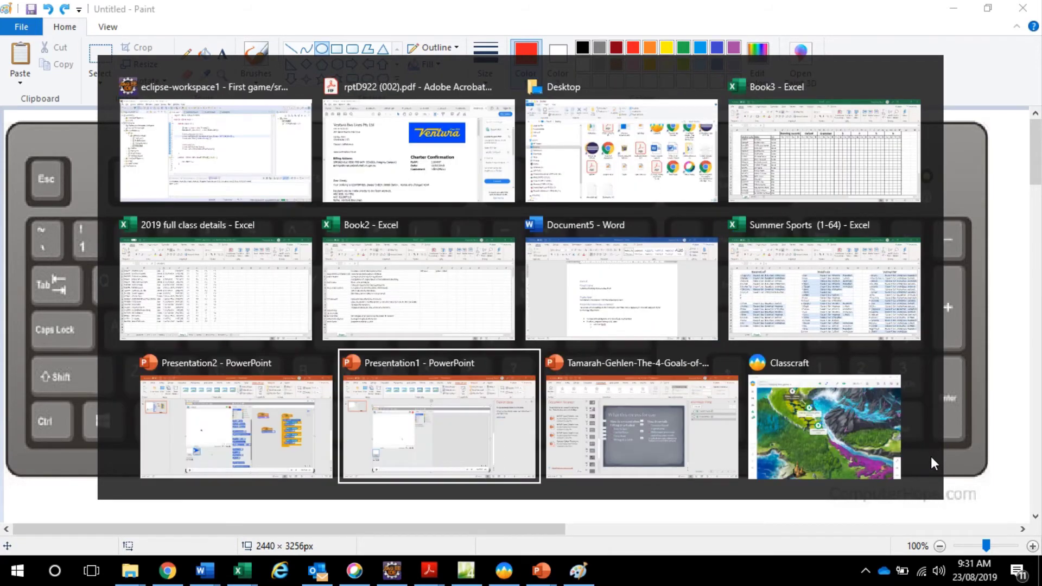
pyautogui.press('Tab')
pyautogui.press('Tab')
pyautogui.press('Tab')
pyautogui.press('Tab')
pyautogui.press('Tab')
pyautogui.press('Tab')
pyautogui.press('Tab')
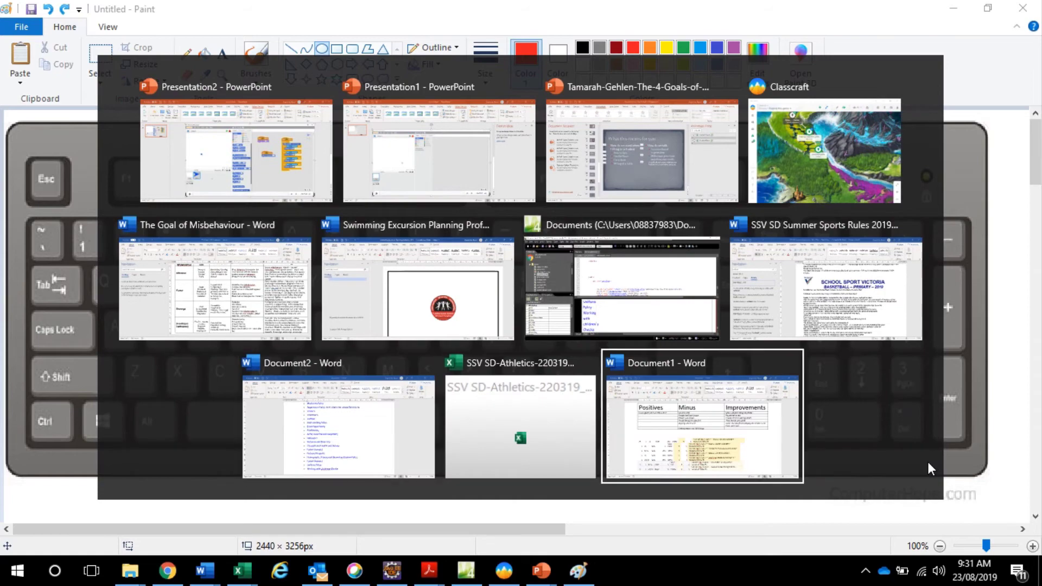
pyautogui.press('alt')
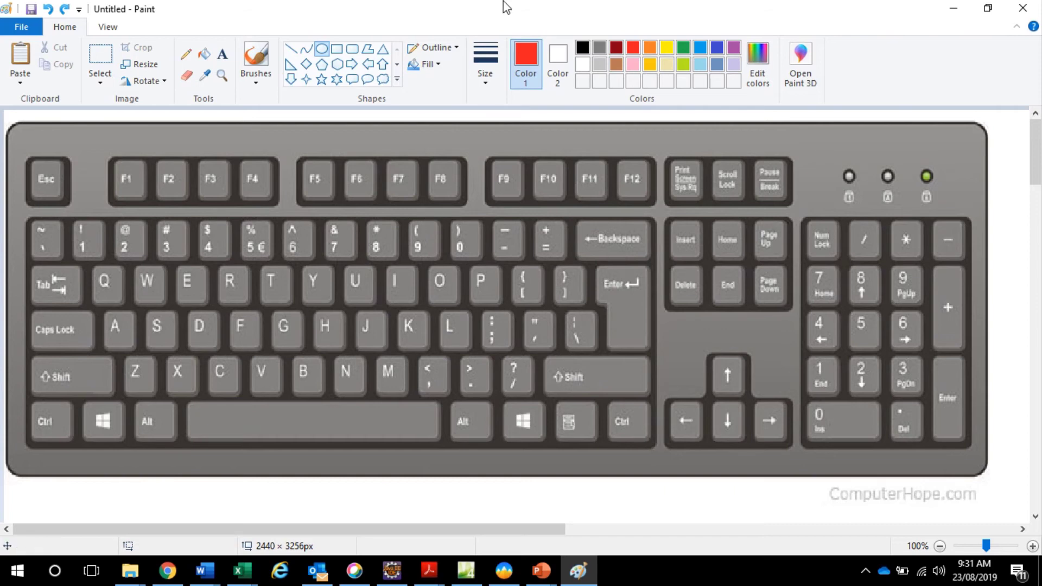
pyautogui.moveTo(504, 6)
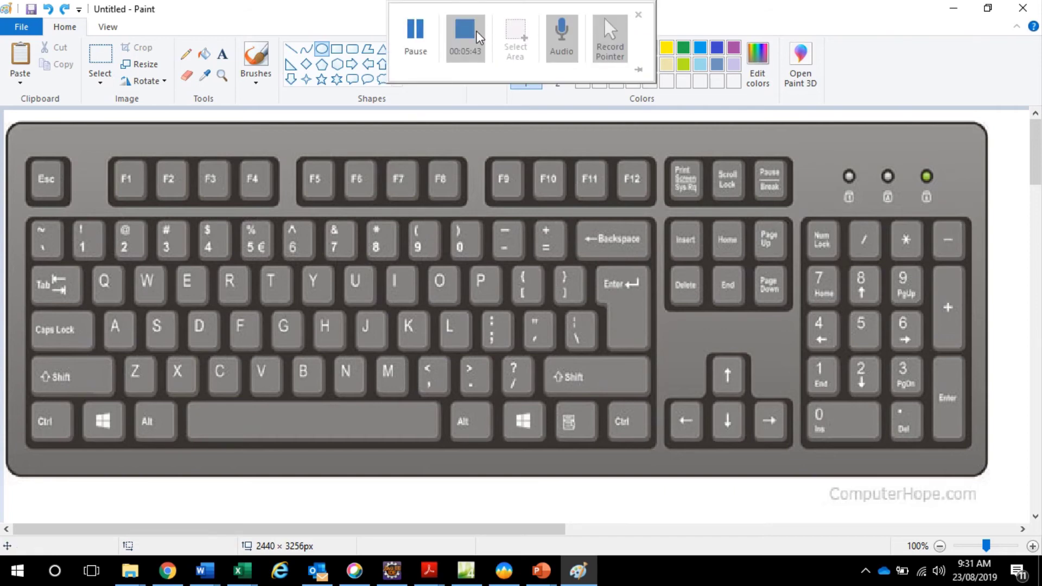